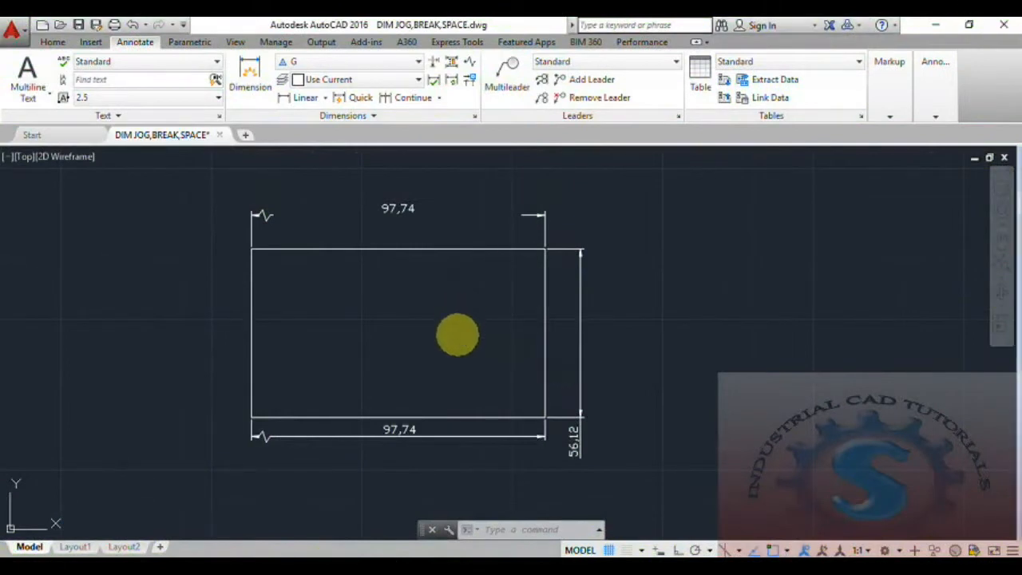
mouse_move(422, 297)
middle_down()
mouse_move(517, 321)
mouse_move(474, 307)
middle_up()
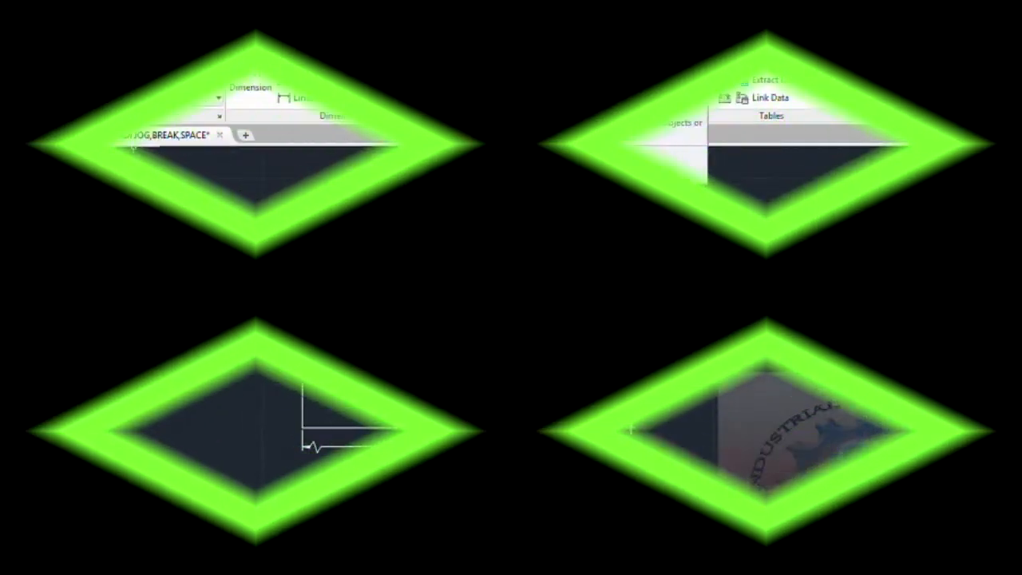
scroll(384, 333, up, 2)
scroll(383, 335, down, 4)
scroll(386, 360, up, 2)
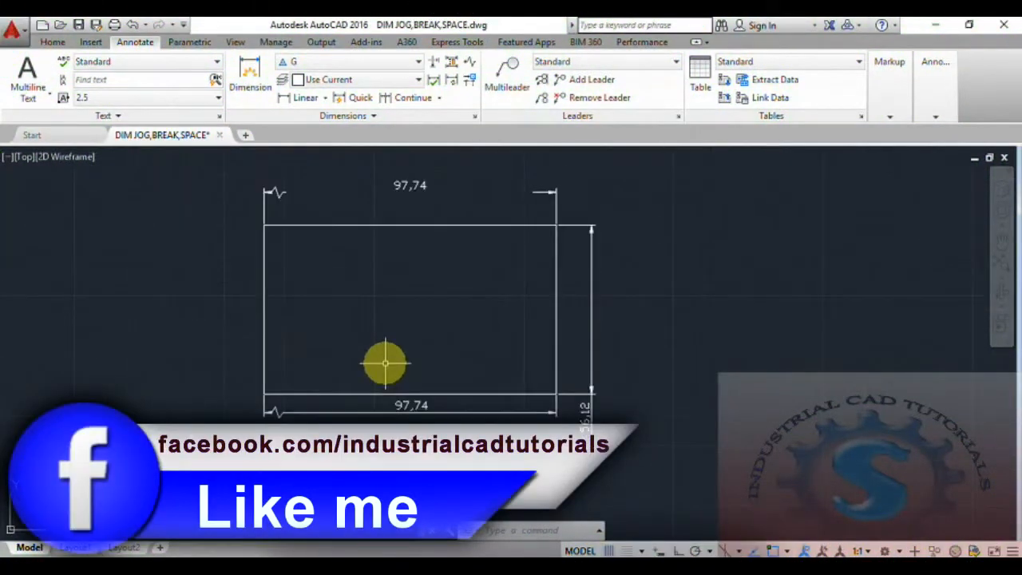
middle_drag(386, 360, 407, 387)
mouse_move(532, 347)
middle_down()
mouse_move(529, 356)
mouse_move(519, 346)
middle_up()
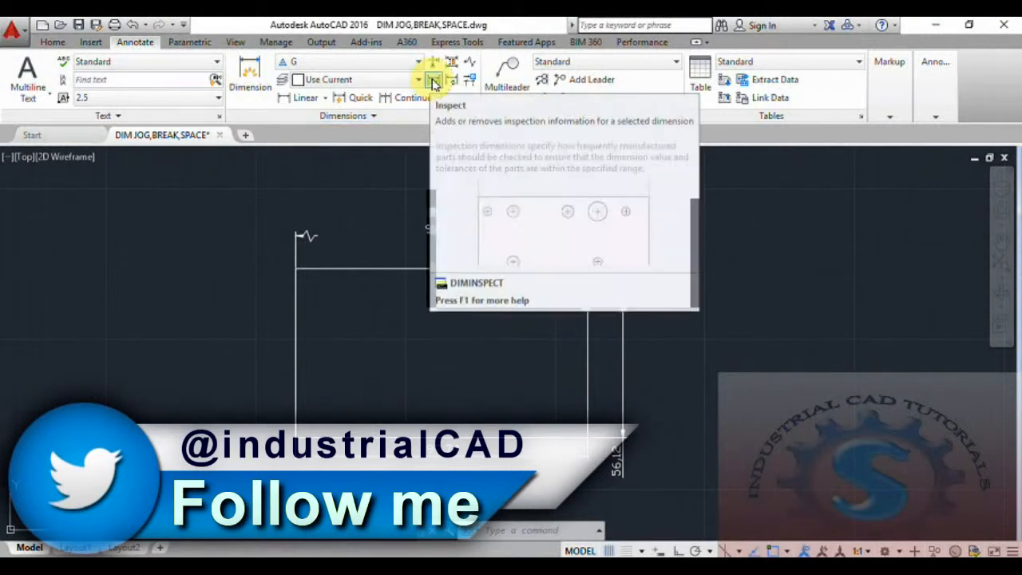
- Add inspection information to the rectangle's upper horizontal dimension with the Round shape and a 100% inspection rate
click(433, 83)
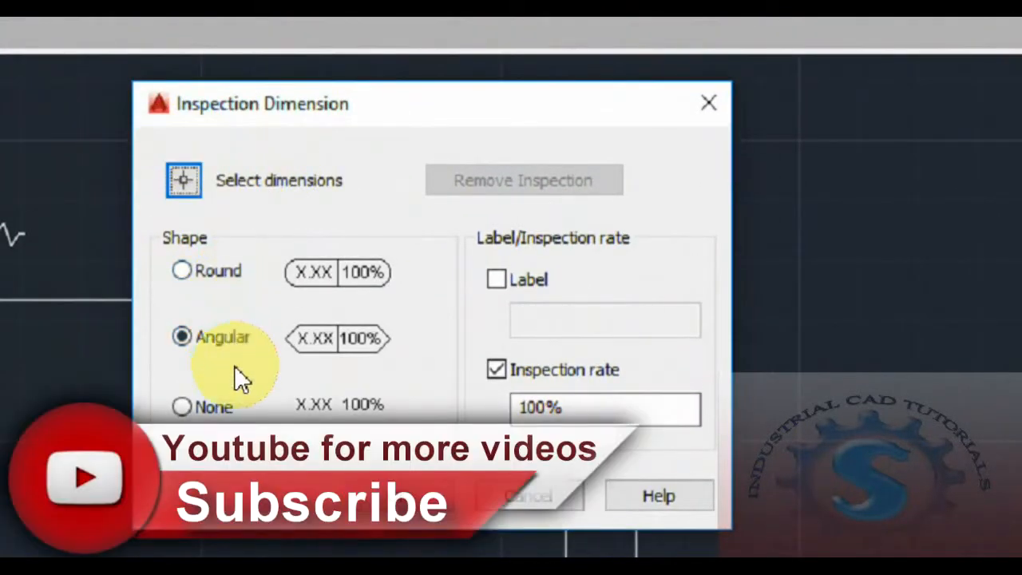
click(189, 404)
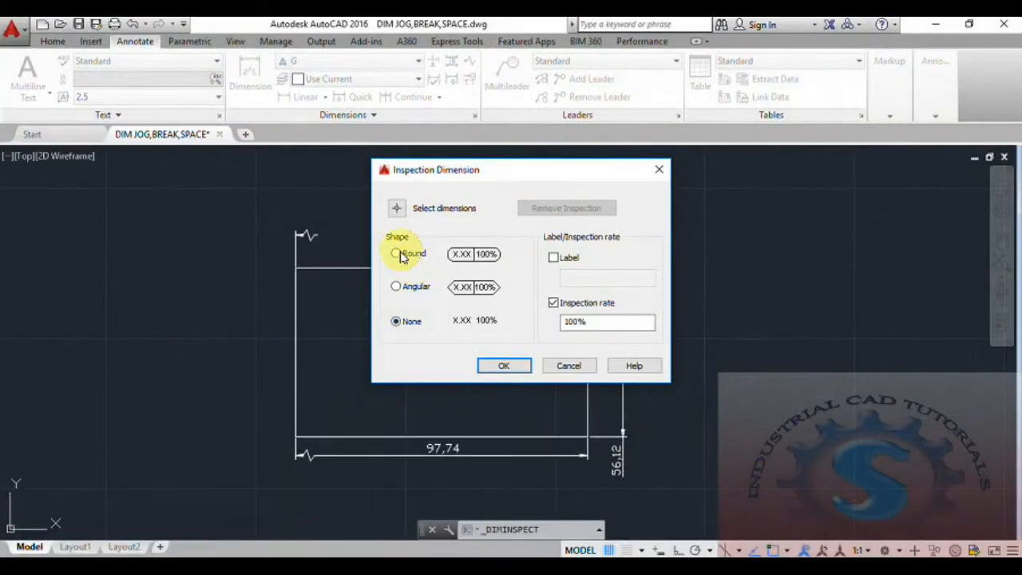
click(398, 253)
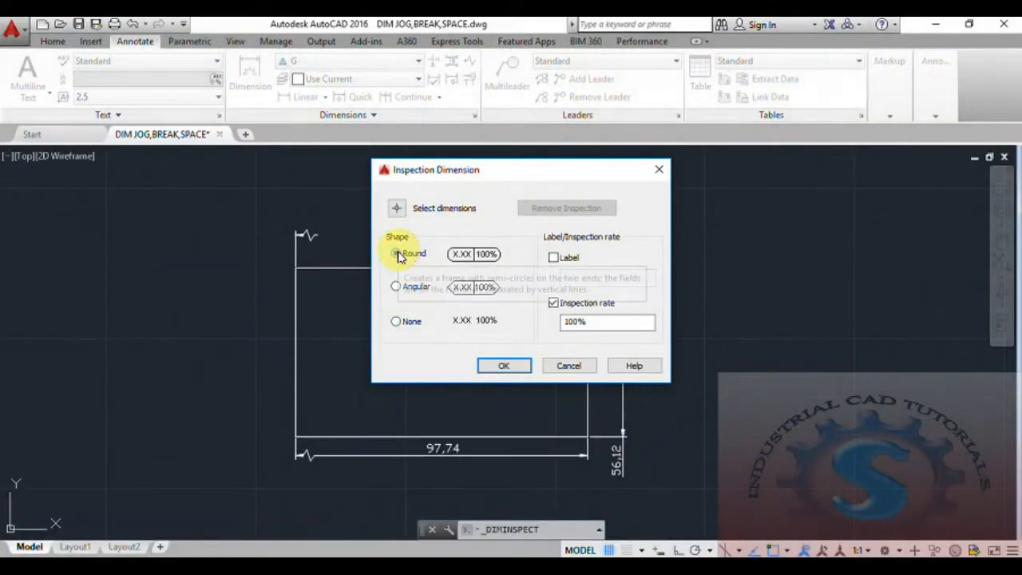
click(399, 209)
middle_drag(611, 399, 606, 383)
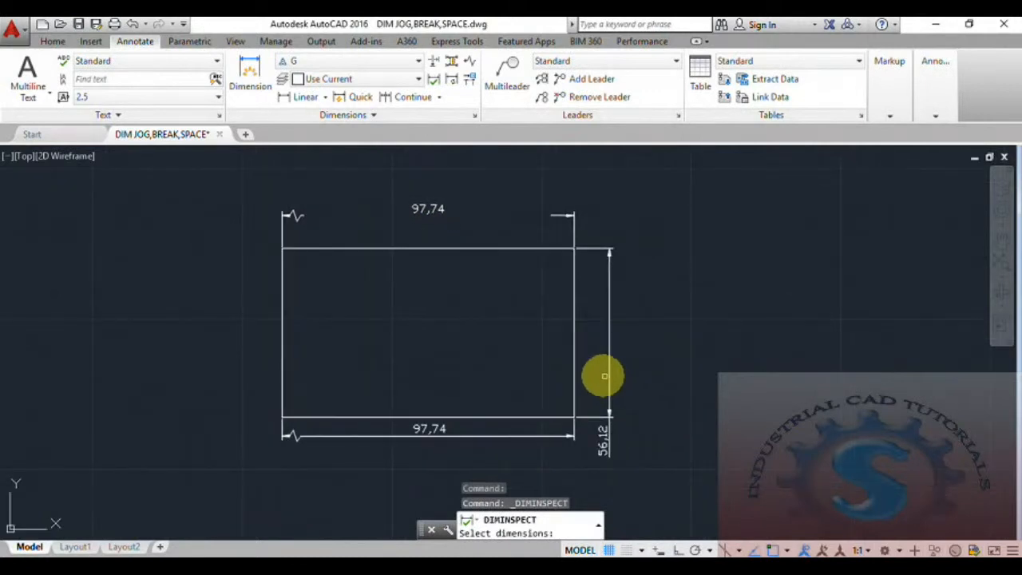
scroll(607, 369, up, 2)
scroll(607, 369, down, 2)
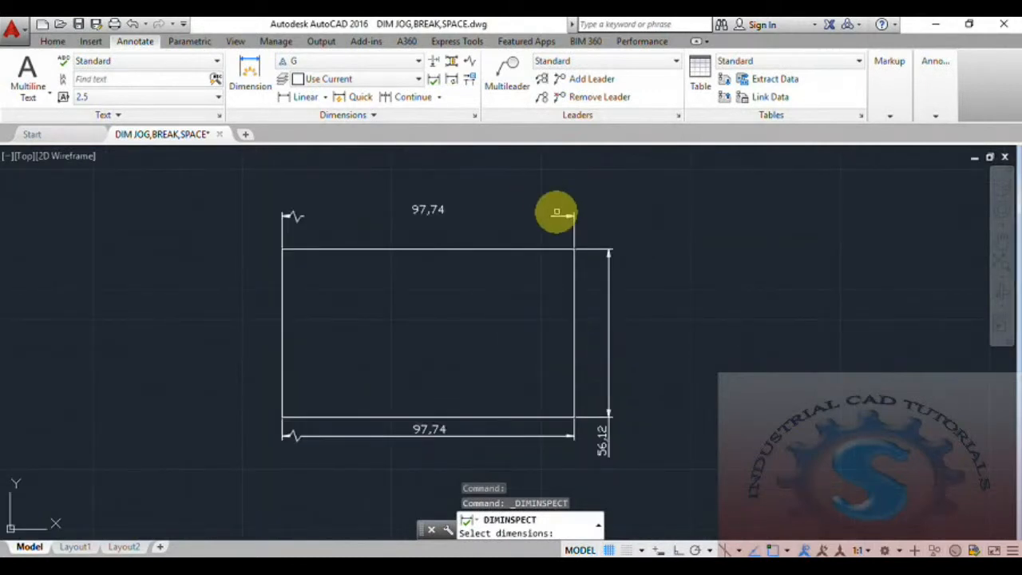
click(556, 214)
key(Return)
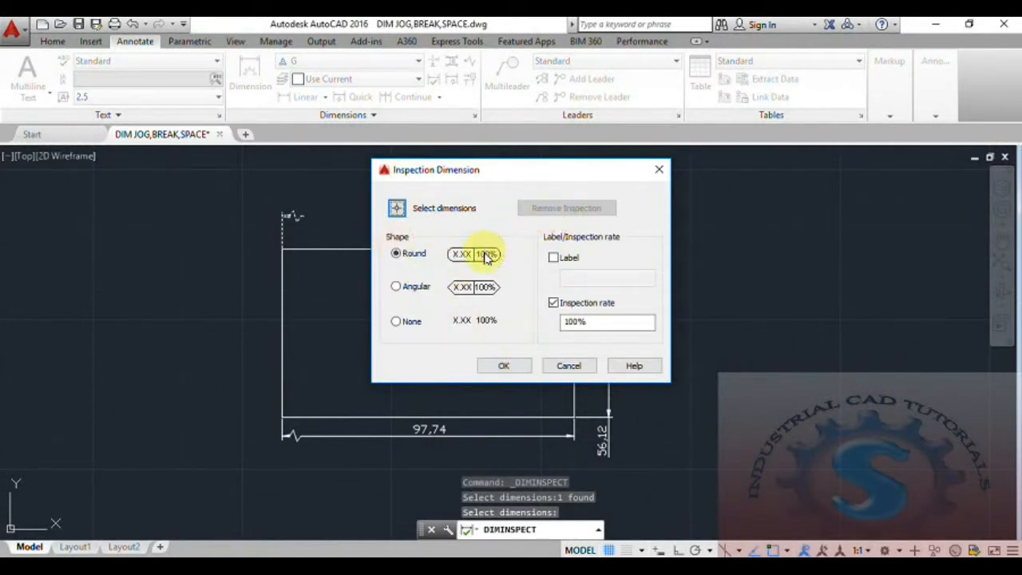
click(504, 366)
scroll(438, 222, up, 5)
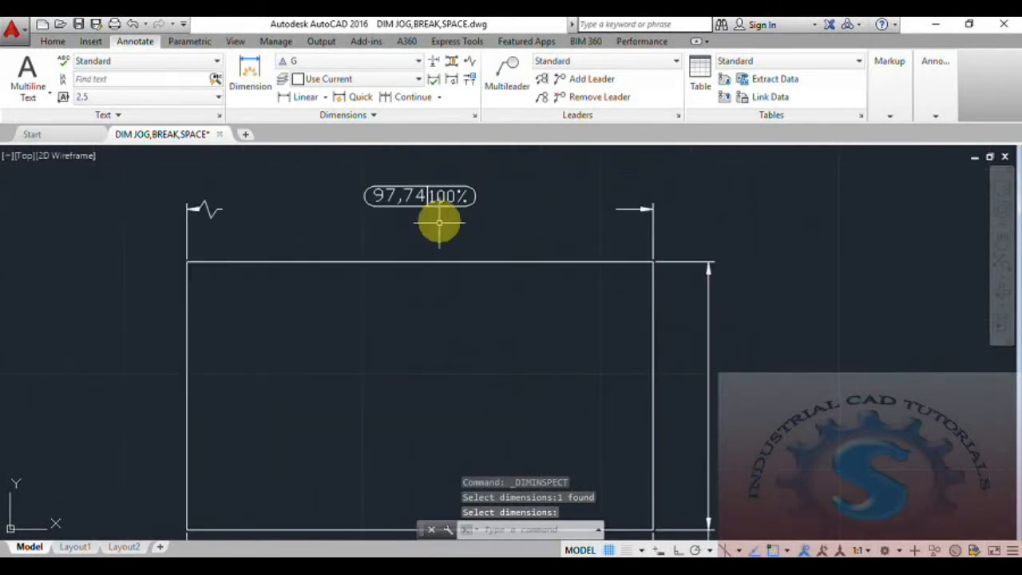
scroll(435, 264, down, 3)
scroll(404, 285, up, 3)
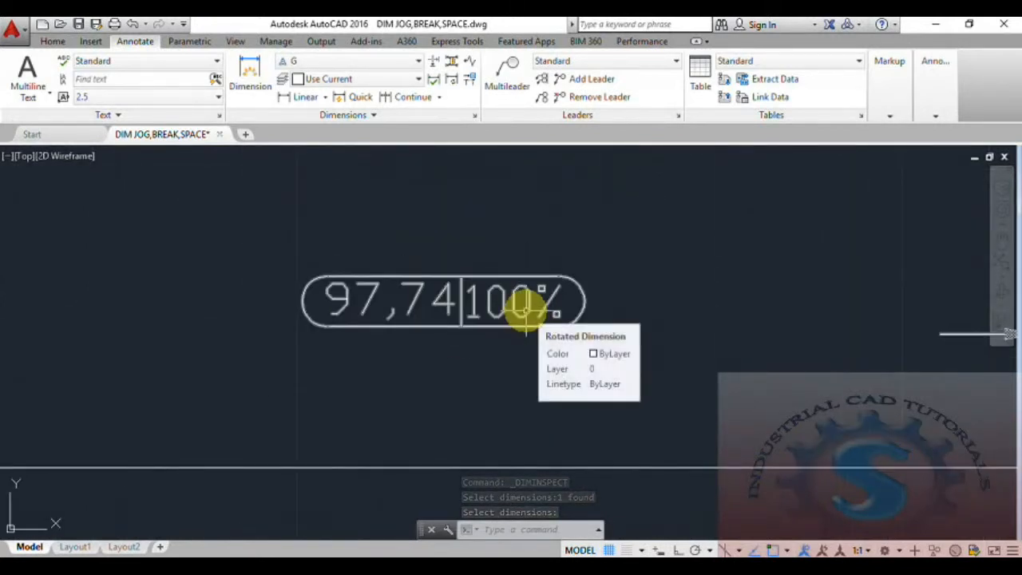
scroll(523, 307, down, 5)
scroll(487, 252, up, 3)
click(490, 251)
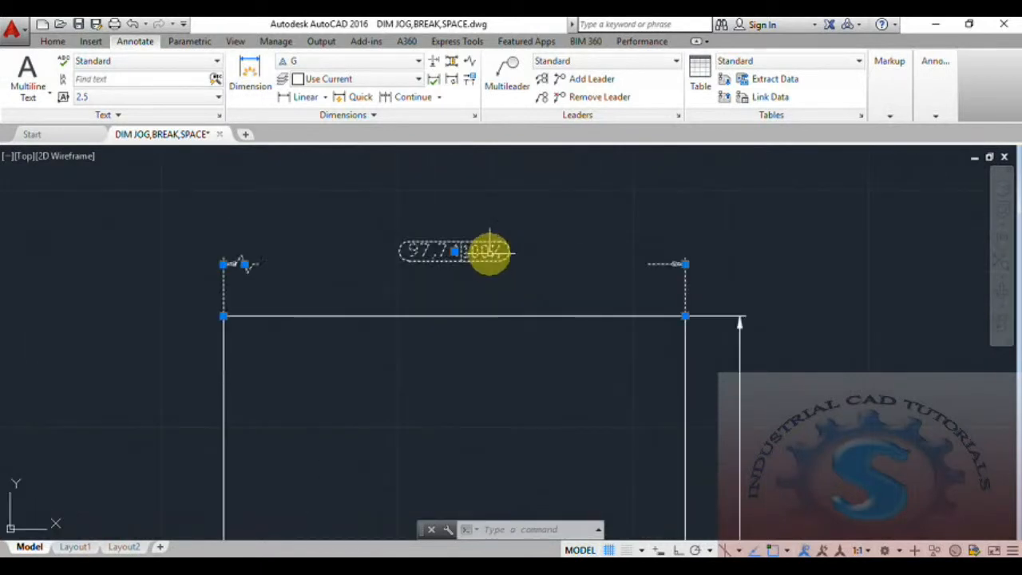
double_click(487, 254)
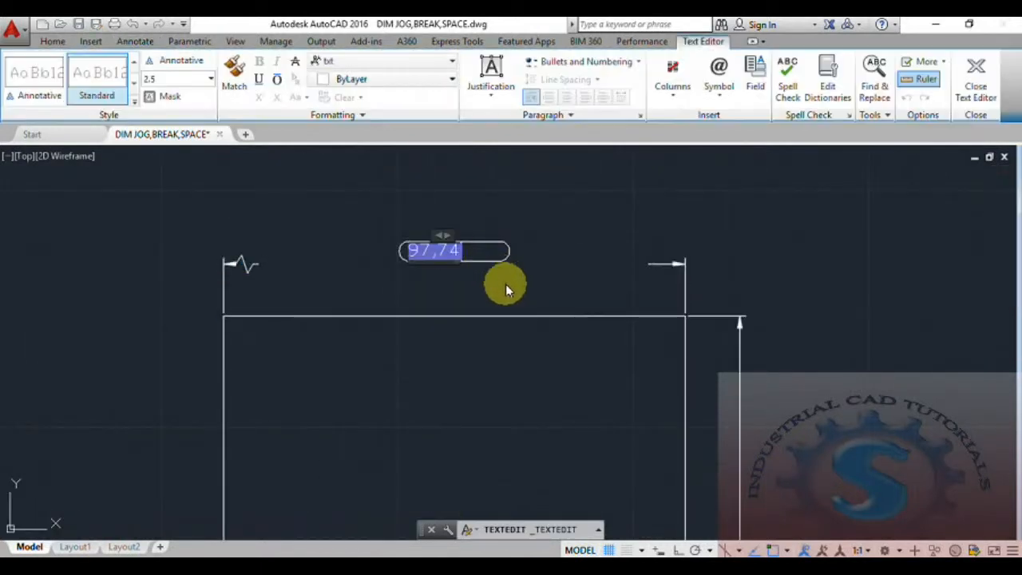
click(512, 296)
scroll(479, 292, down, 3)
scroll(486, 360, up, 4)
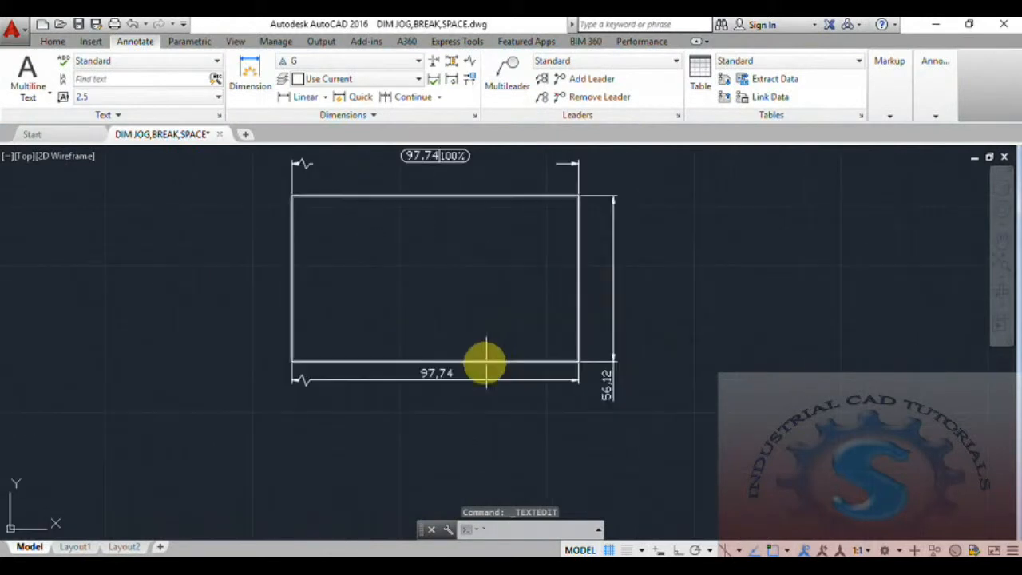
- Add inspection information to the lower horizontal dimension with the Angular shape and the inspection rate turned off
scroll(435, 366, down, 3)
scroll(434, 364, up, 3)
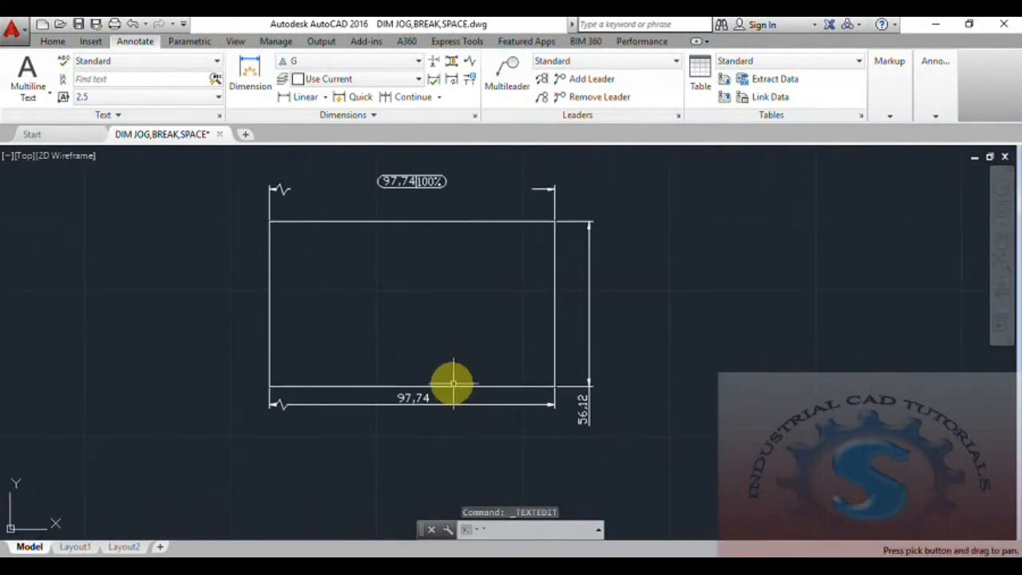
click(435, 81)
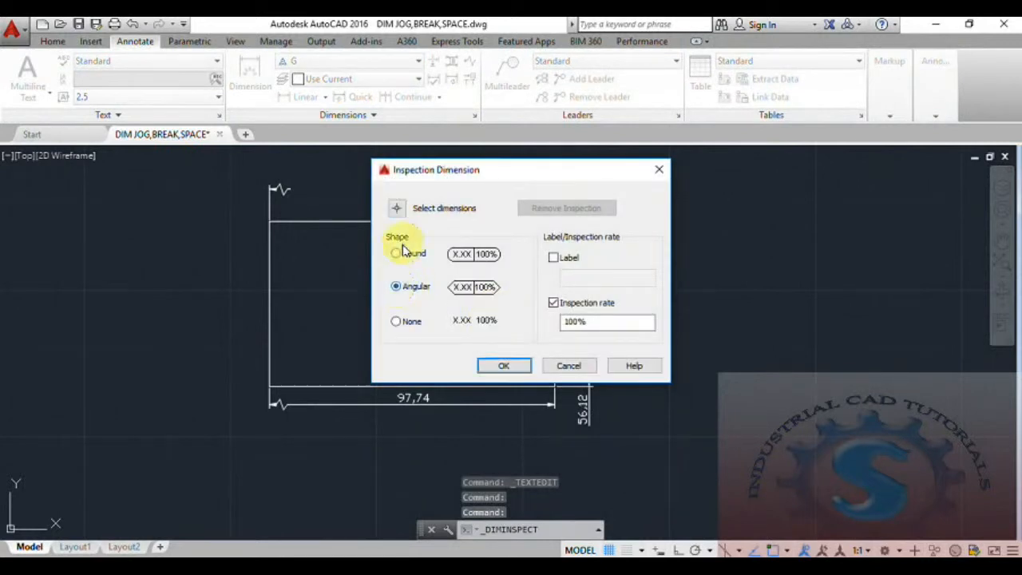
click(398, 209)
click(435, 403)
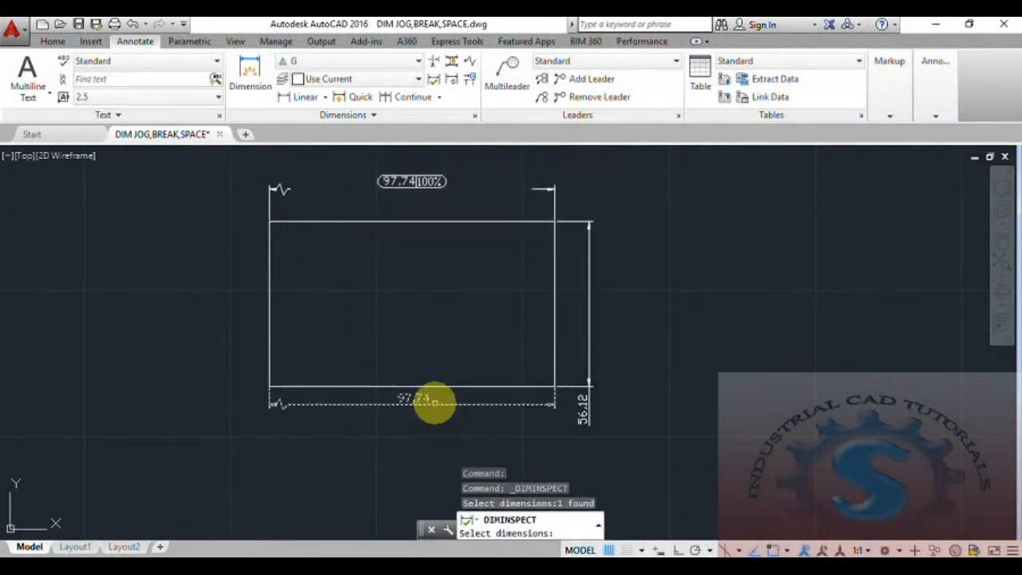
key(Return)
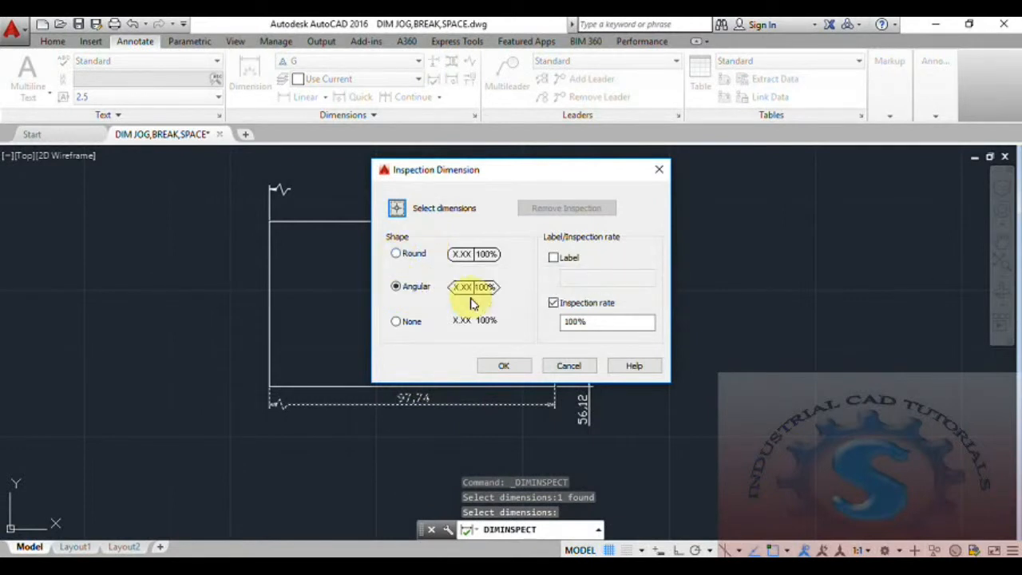
click(555, 305)
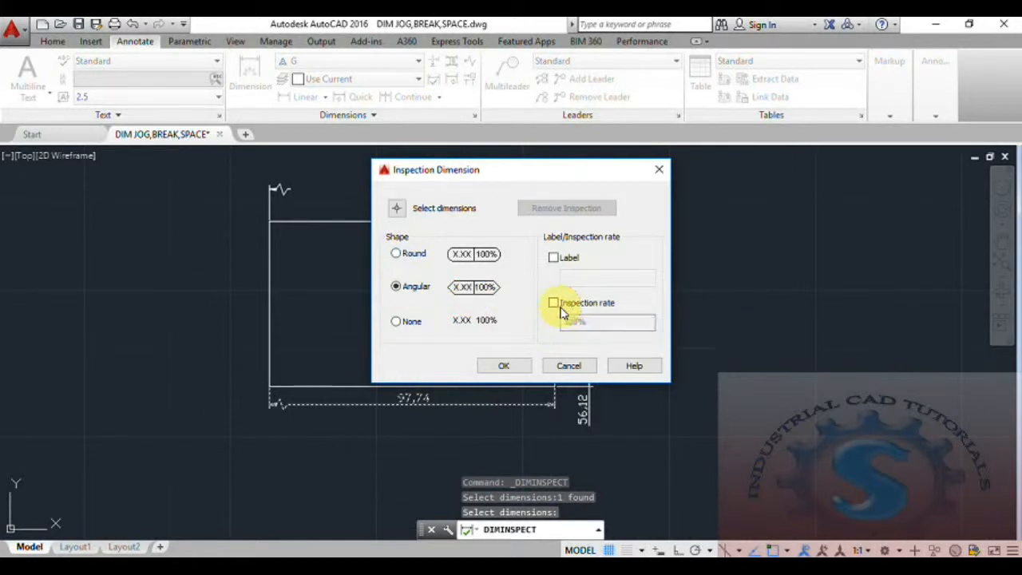
click(501, 366)
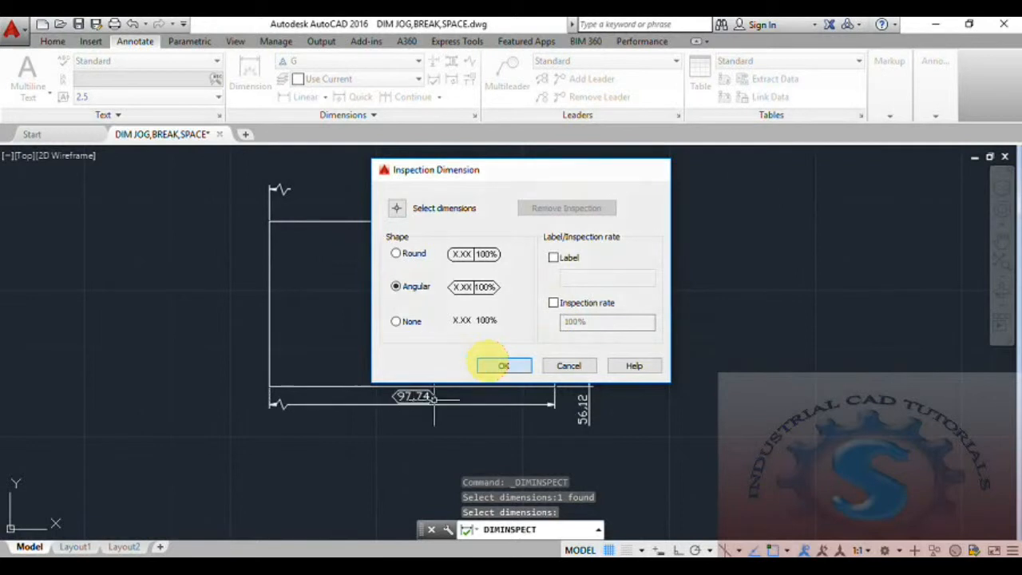
scroll(422, 388, up, 8)
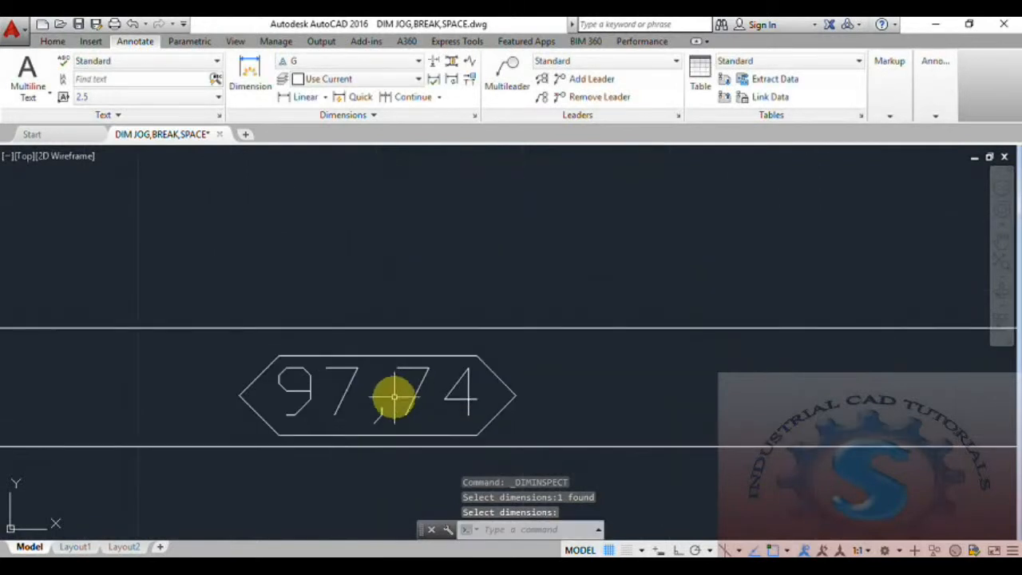
- Add inspection information to the vertical dimension with shape None and the inspection rate enabled at 100%
scroll(393, 397, down, 6)
scroll(479, 377, up, 3)
scroll(421, 376, down, 8)
mouse_move(430, 359)
middle_down()
mouse_move(422, 373)
mouse_move(417, 359)
middle_up()
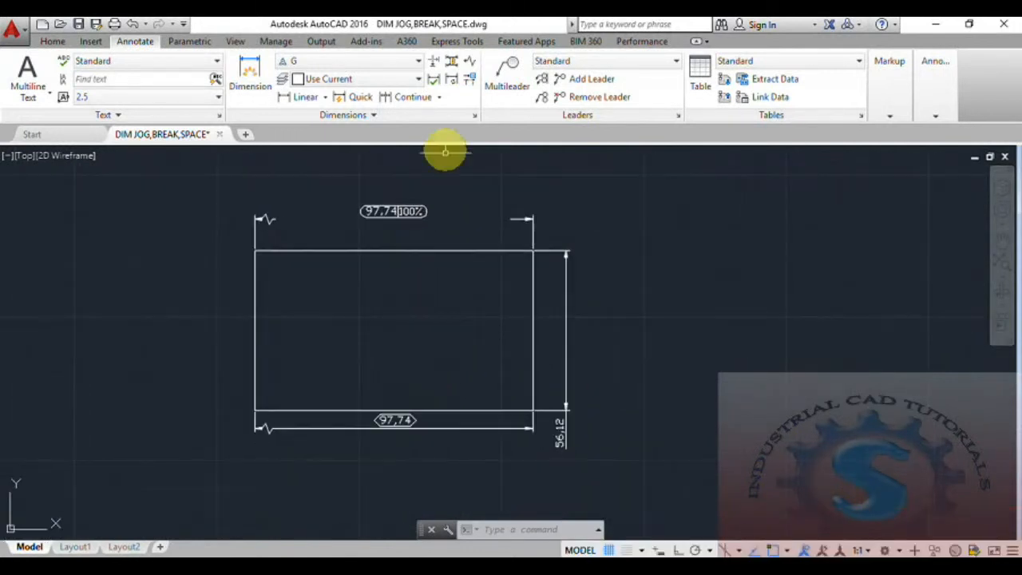
click(433, 80)
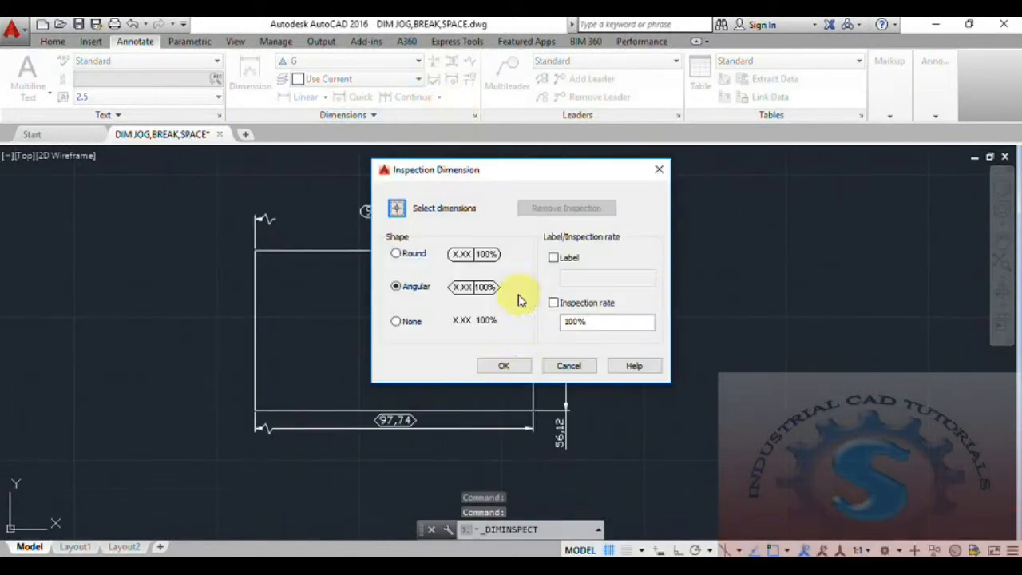
click(399, 323)
click(405, 214)
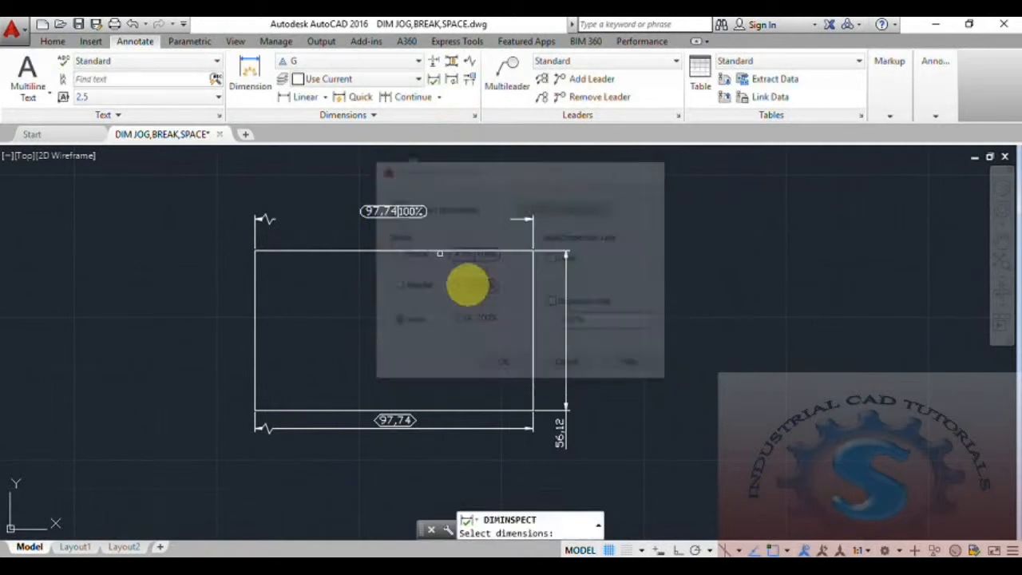
click(562, 425)
key(Return)
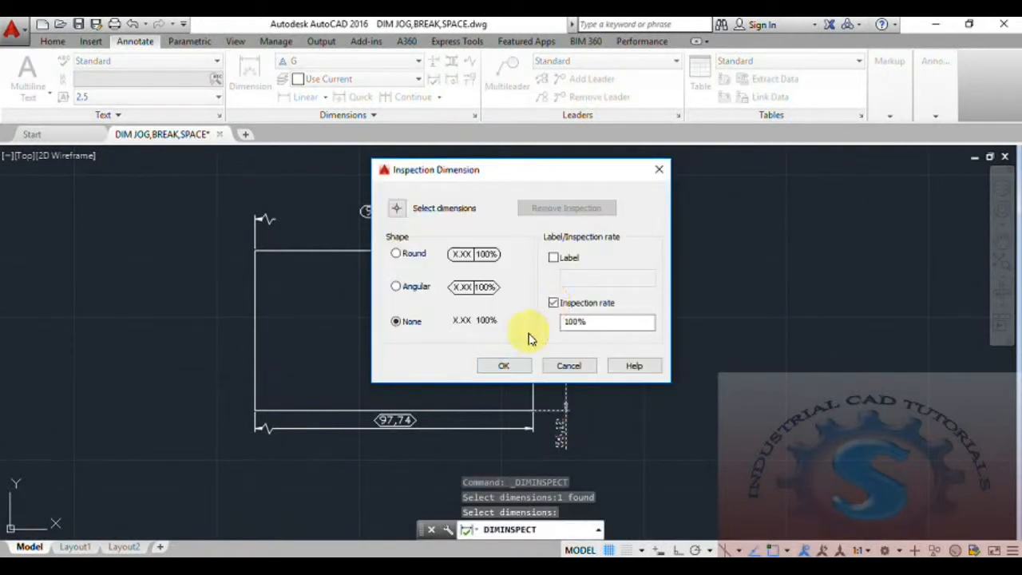
click(504, 366)
- Examine the vertical dimension's inspection text up close and compare it with the two horizontal dimensions
scroll(559, 391, up, 8)
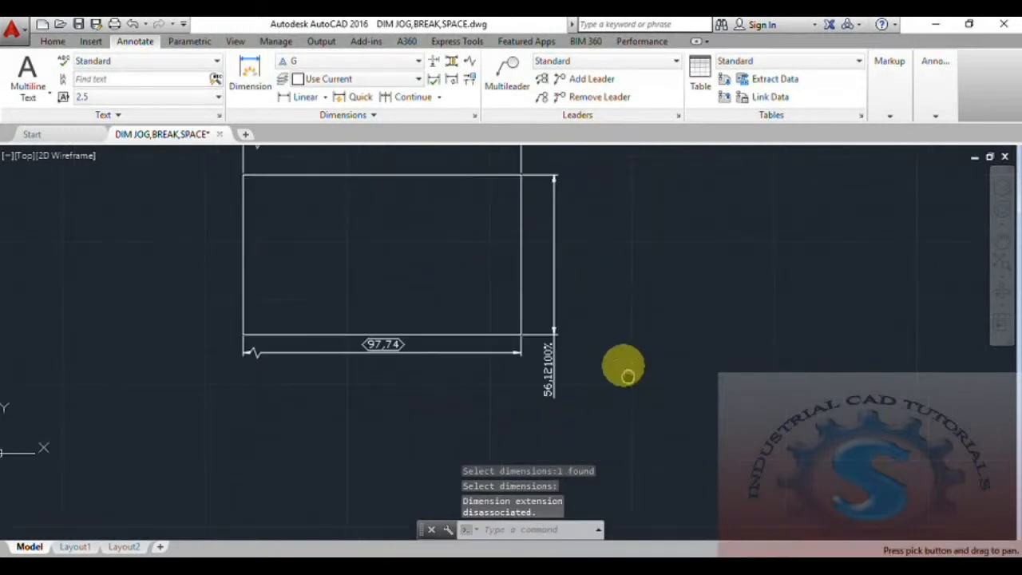
scroll(543, 387, down, 8)
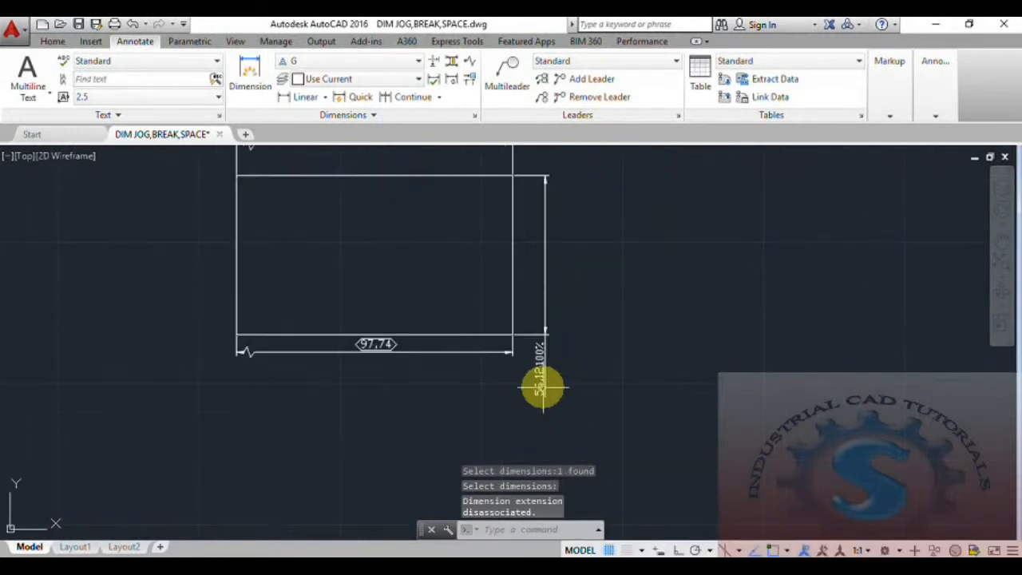
scroll(543, 387, up, 6)
scroll(543, 387, down, 6)
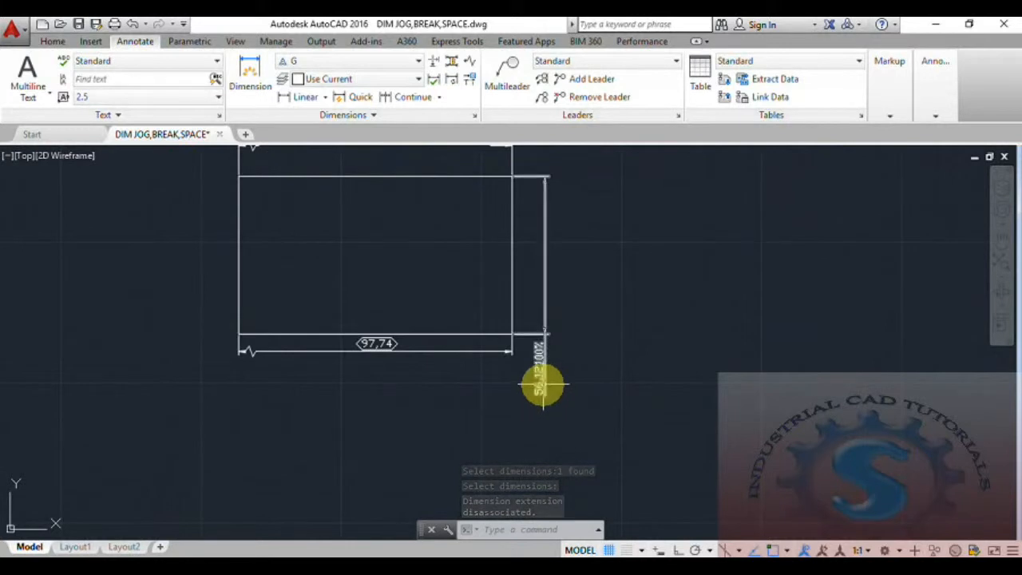
scroll(646, 408, down, 1)
scroll(634, 414, down, 2)
scroll(660, 410, up, 2)
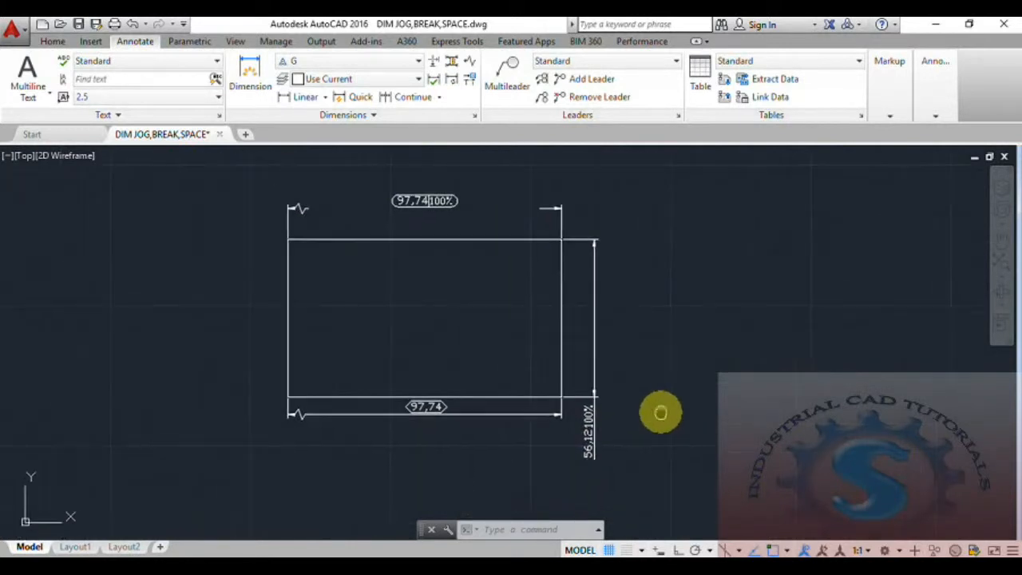
scroll(612, 425, up, 2)
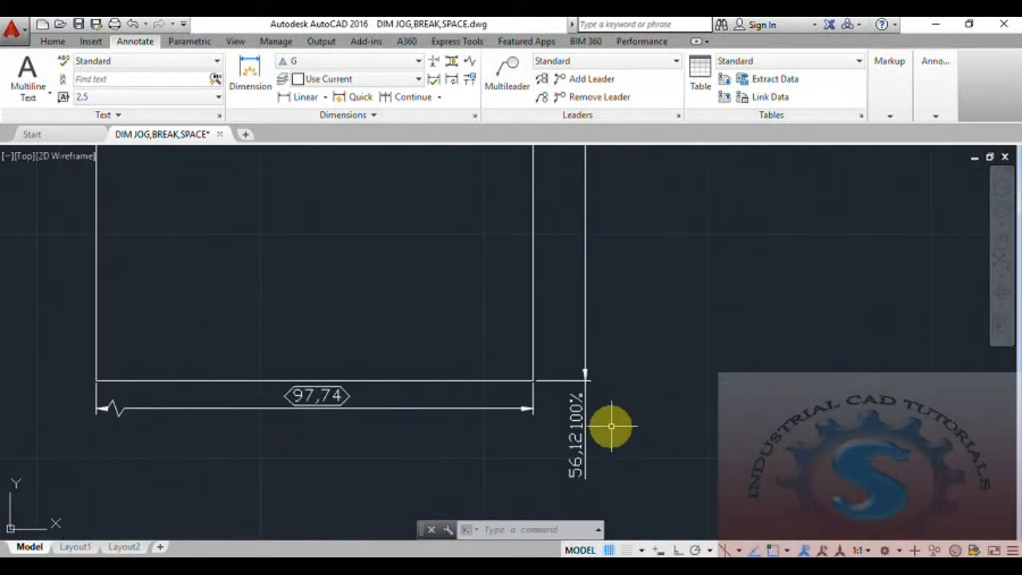
mouse_move(612, 425)
middle_down()
mouse_move(632, 456)
mouse_move(612, 416)
middle_up()
scroll(631, 455, down, 2)
scroll(631, 452, up, 2)
scroll(631, 449, down, 2)
scroll(629, 439, up, 2)
scroll(629, 435, down, 2)
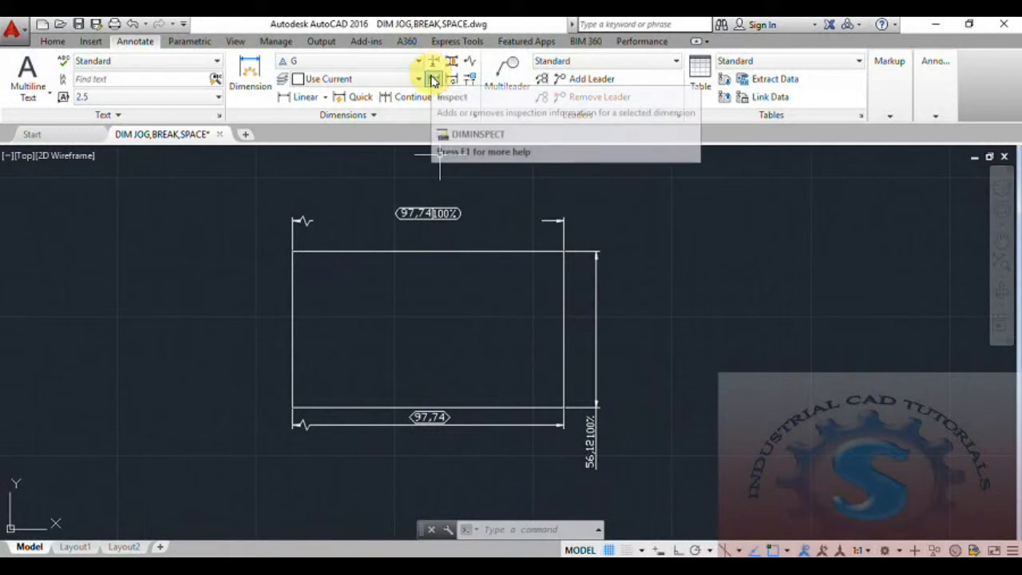
- Try to add the inspection label CAD to the vertical dimension, with shape None and a 100% inspection rate
click(432, 79)
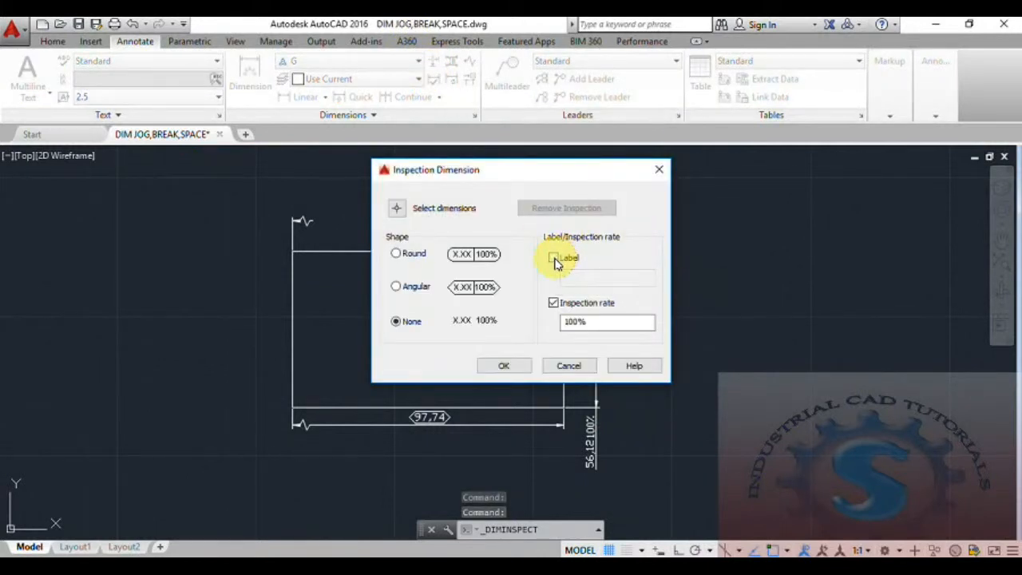
click(554, 259)
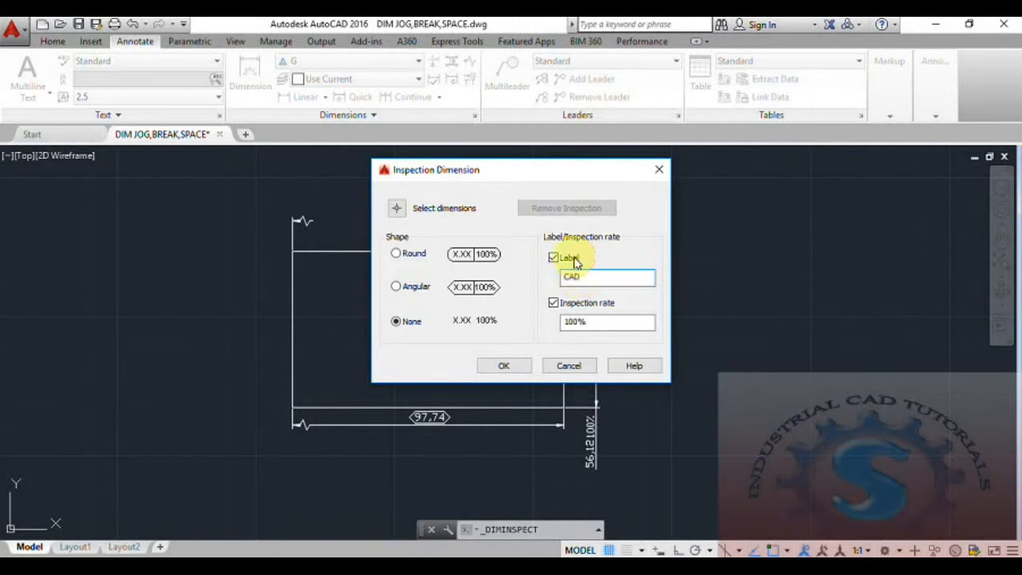
click(409, 209)
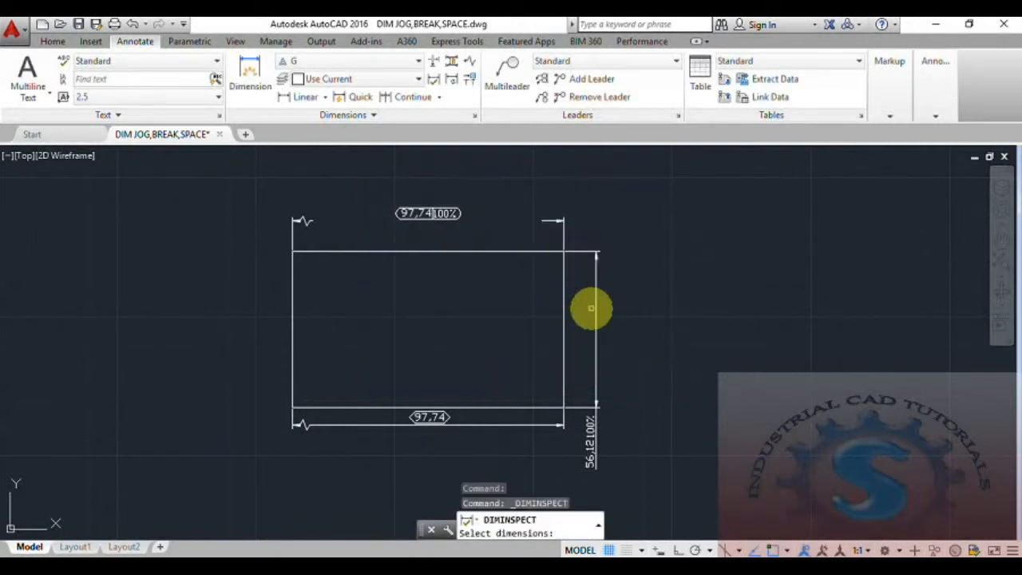
click(594, 310)
key(Return)
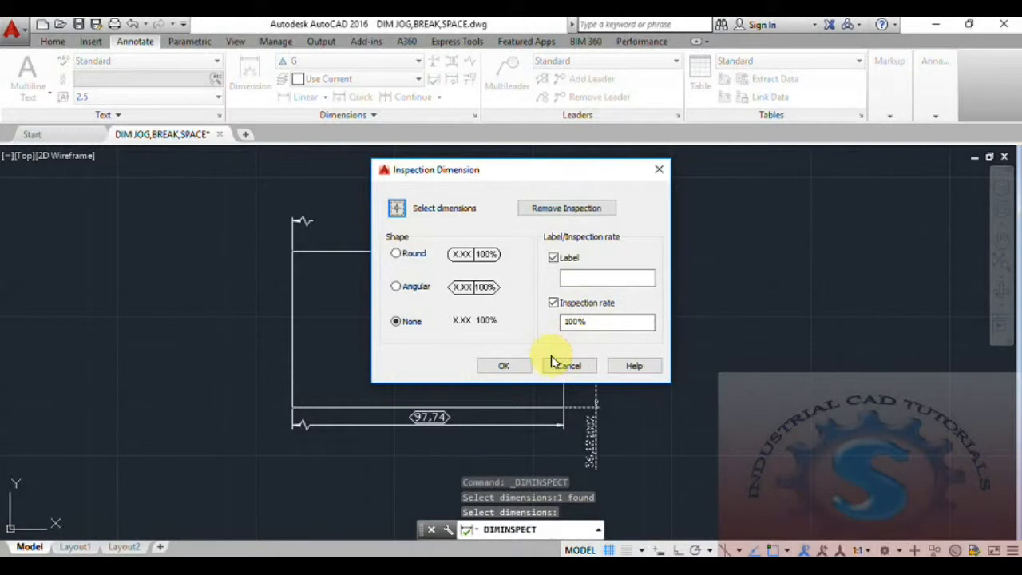
click(504, 366)
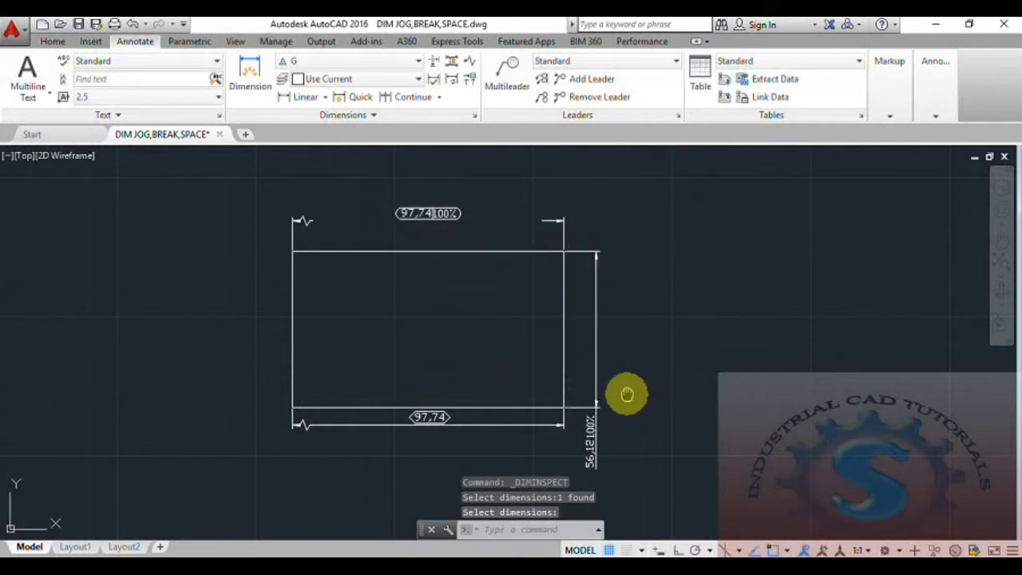
scroll(593, 418, up, 4)
scroll(588, 417, down, 2)
scroll(561, 451, down, 3)
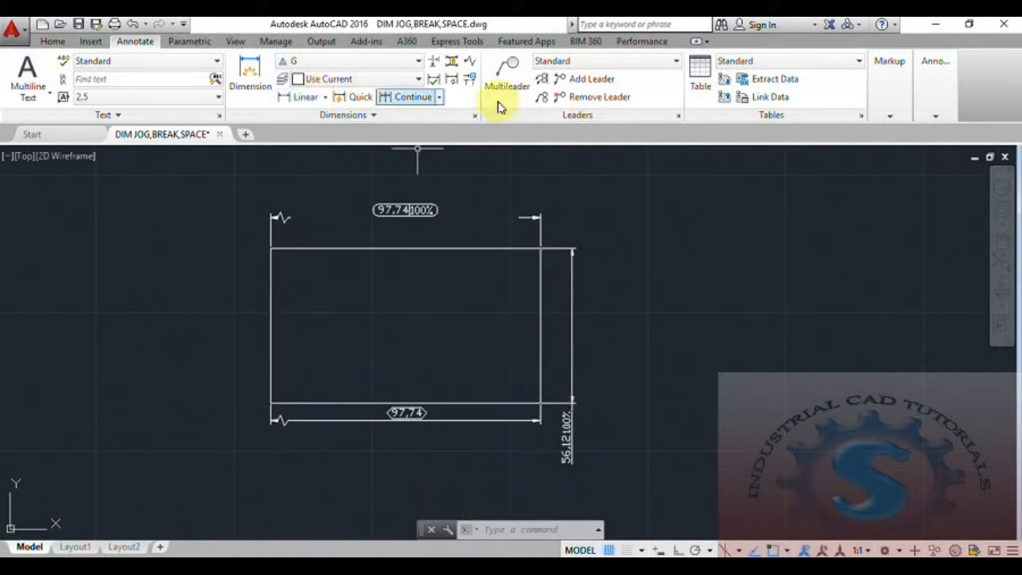
click(433, 81)
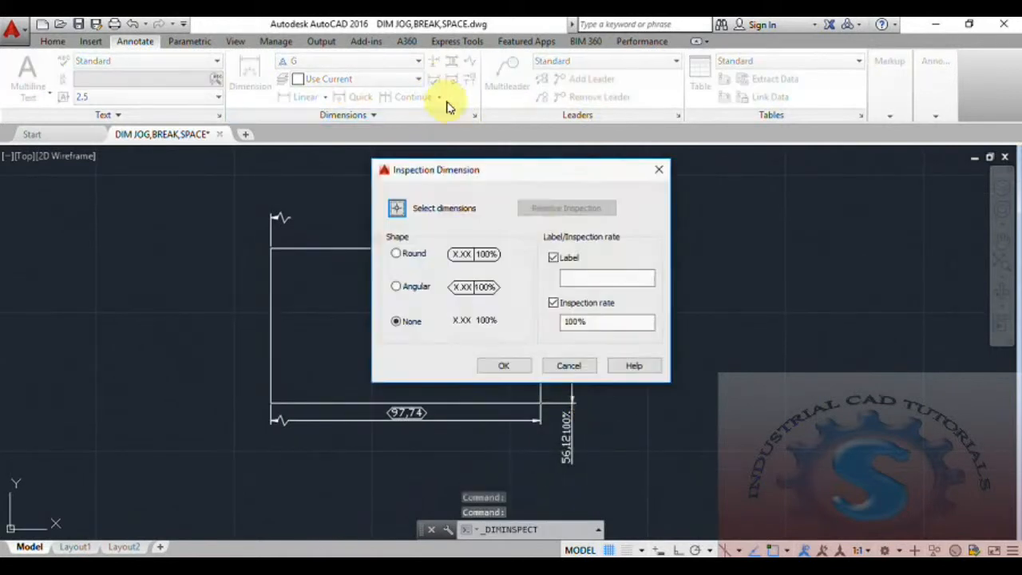
click(554, 258)
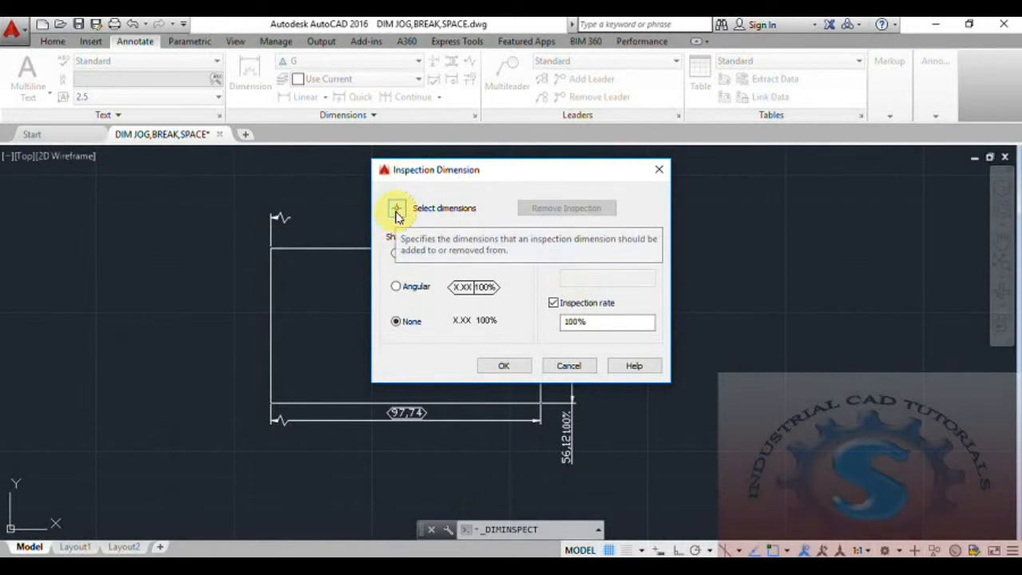
click(658, 172)
mouse_move(556, 349)
middle_down()
mouse_move(556, 327)
mouse_move(553, 348)
middle_up()
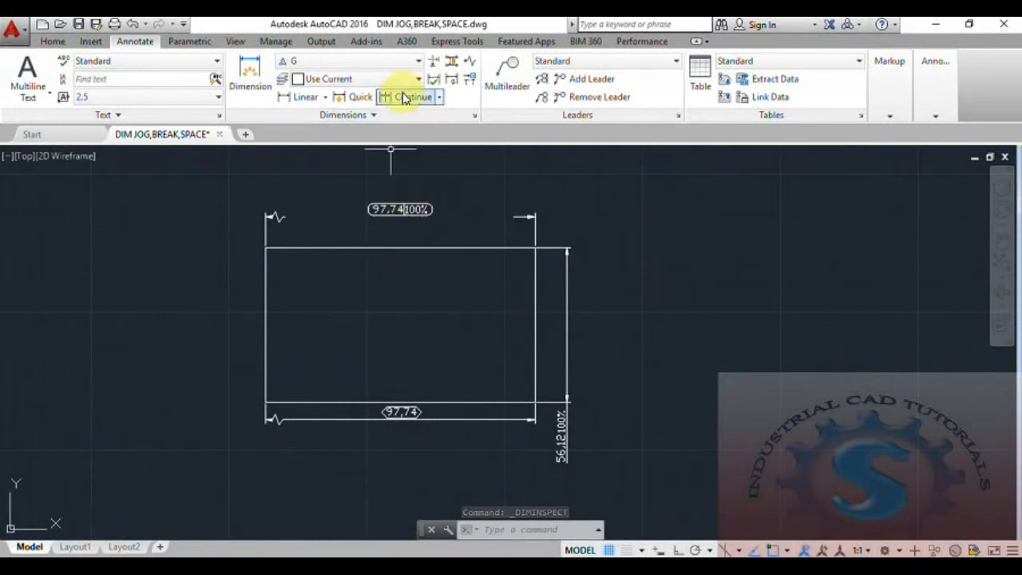
- Update the upper horizontal, vertical and lower horizontal dimensions with the current dimension style G
click(453, 83)
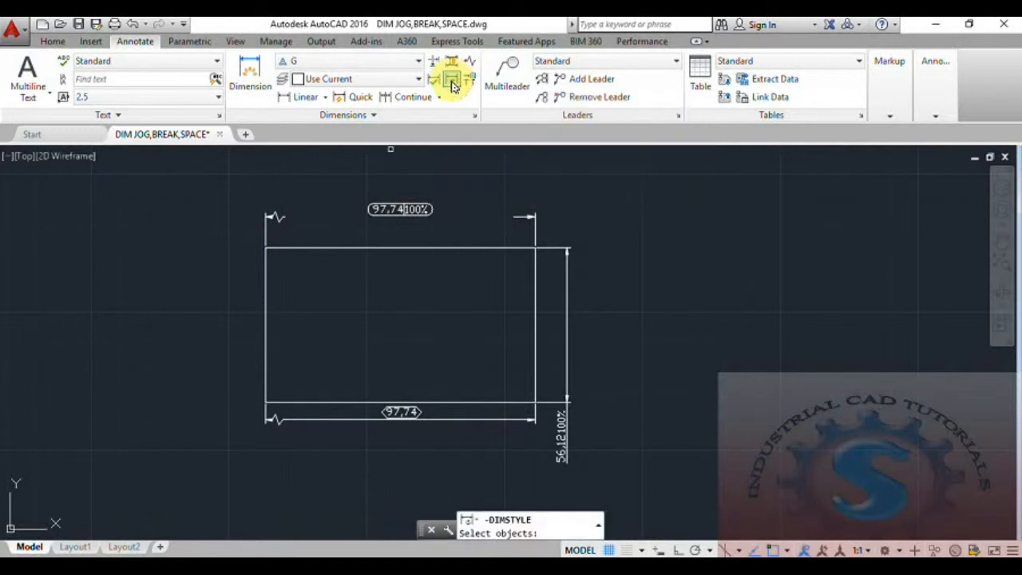
click(532, 217)
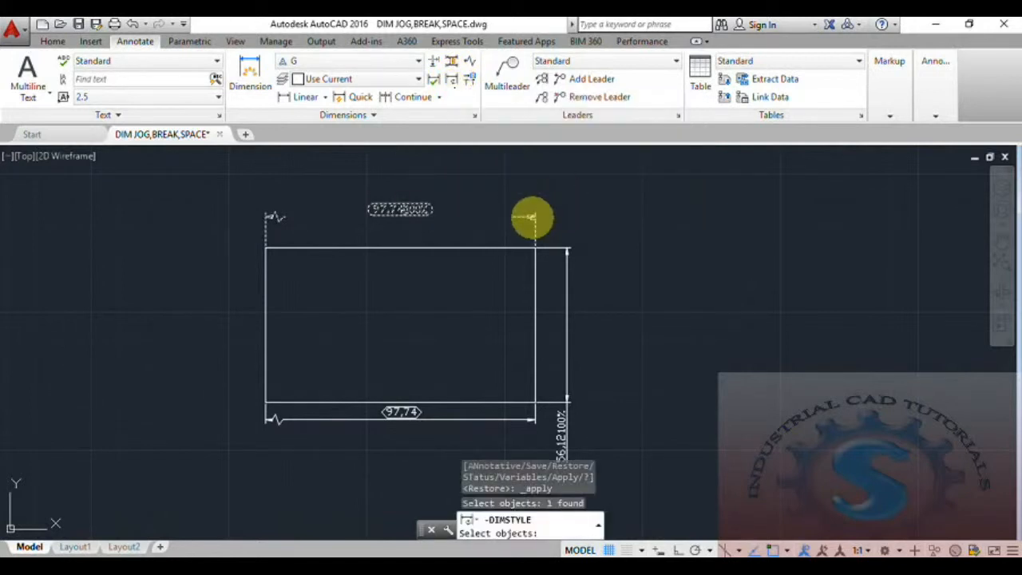
click(566, 251)
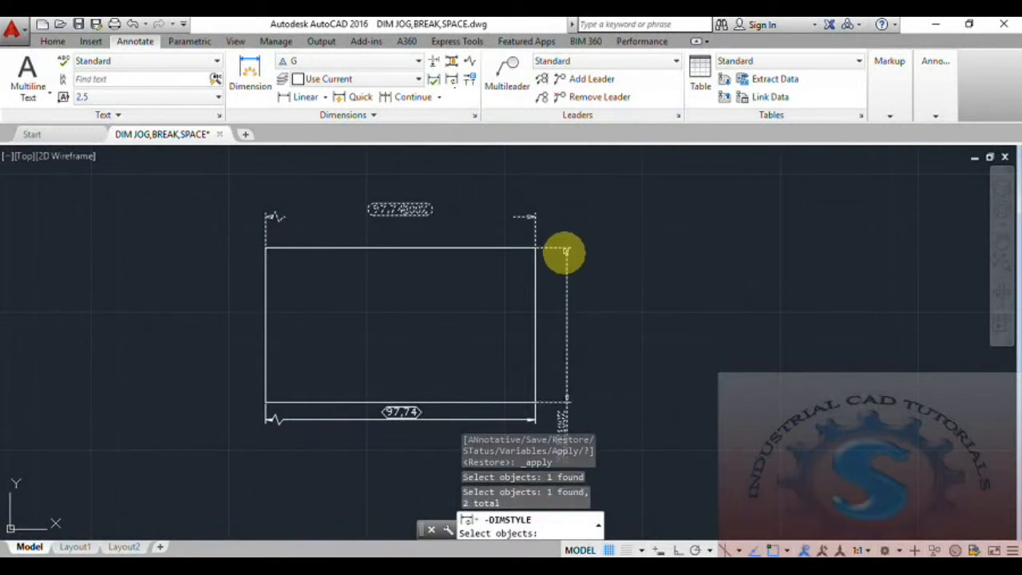
middle_drag(584, 306, 567, 252)
click(505, 367)
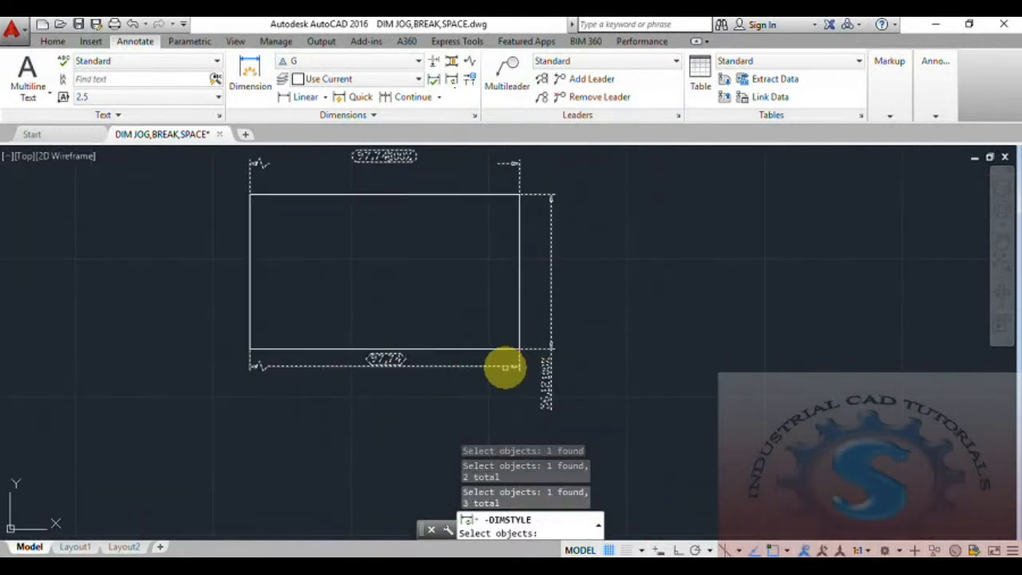
key(Return)
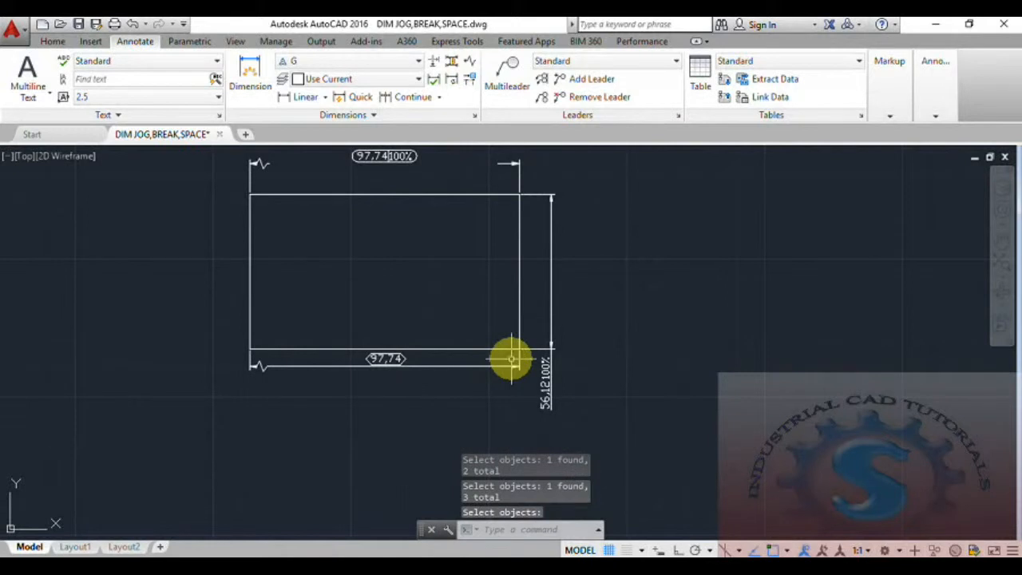
- Repeat the dimension style command with its Apply option on the vertical and lower horizontal dimensions
key(Return)
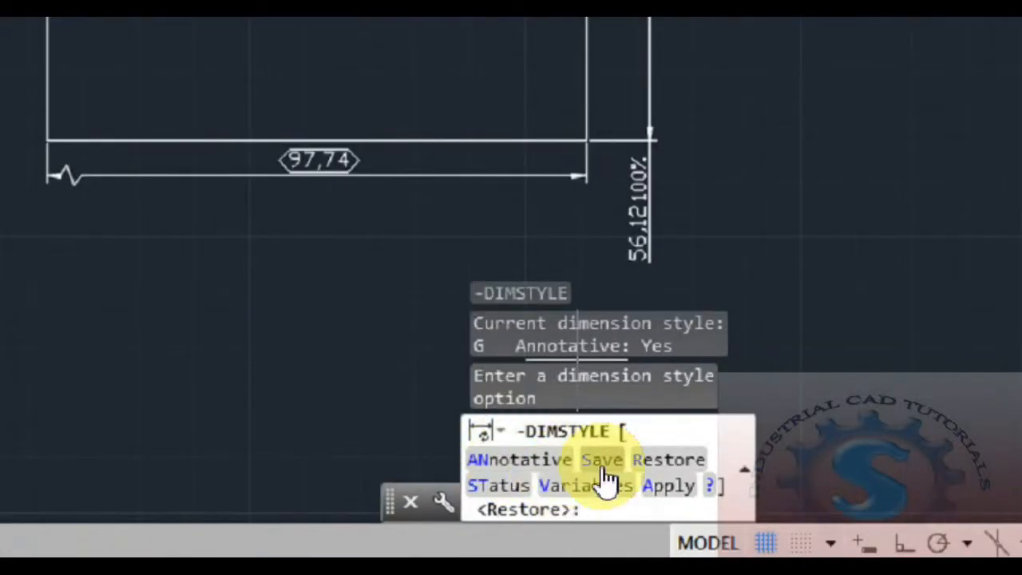
click(685, 485)
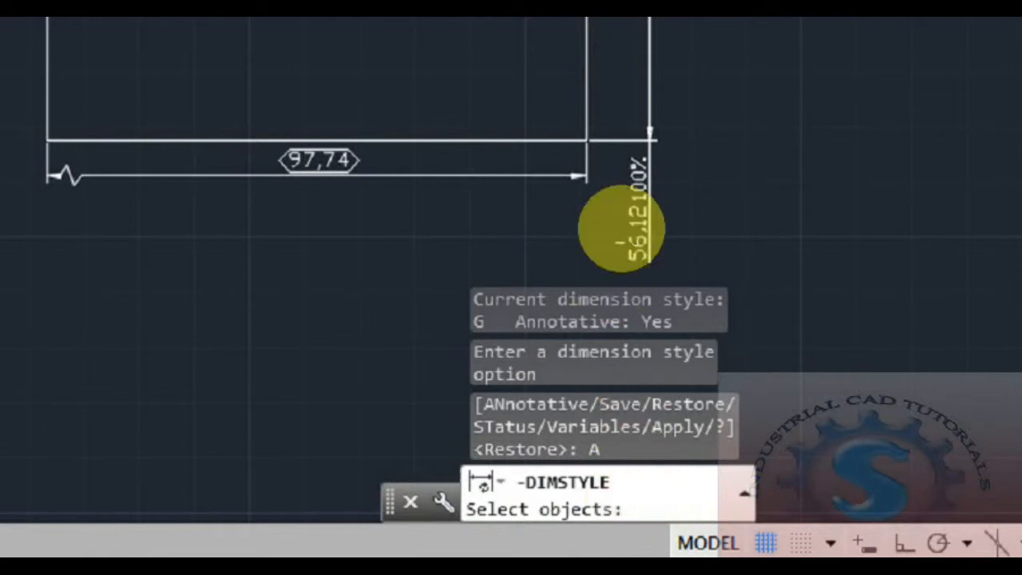
click(649, 171)
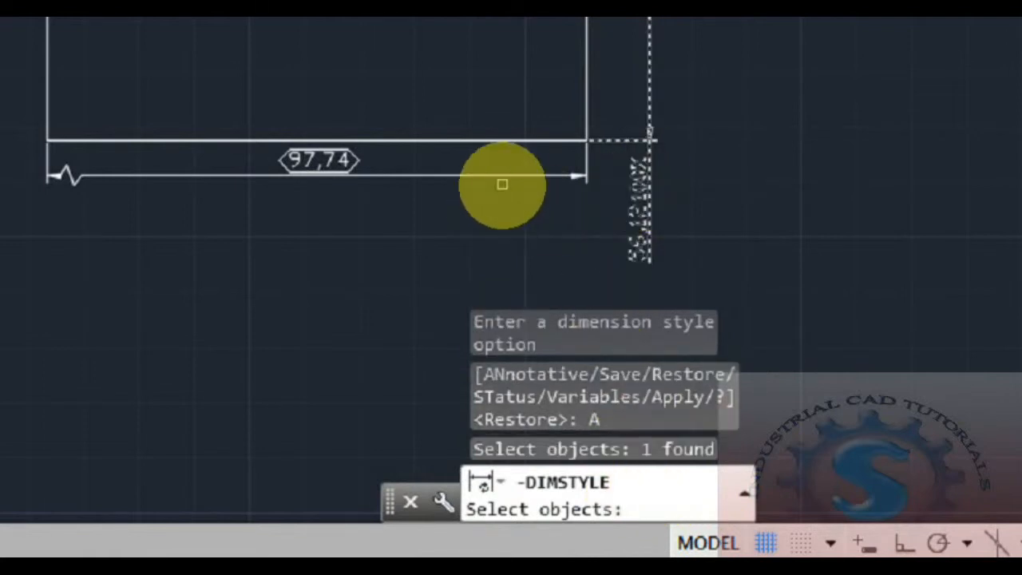
click(504, 179)
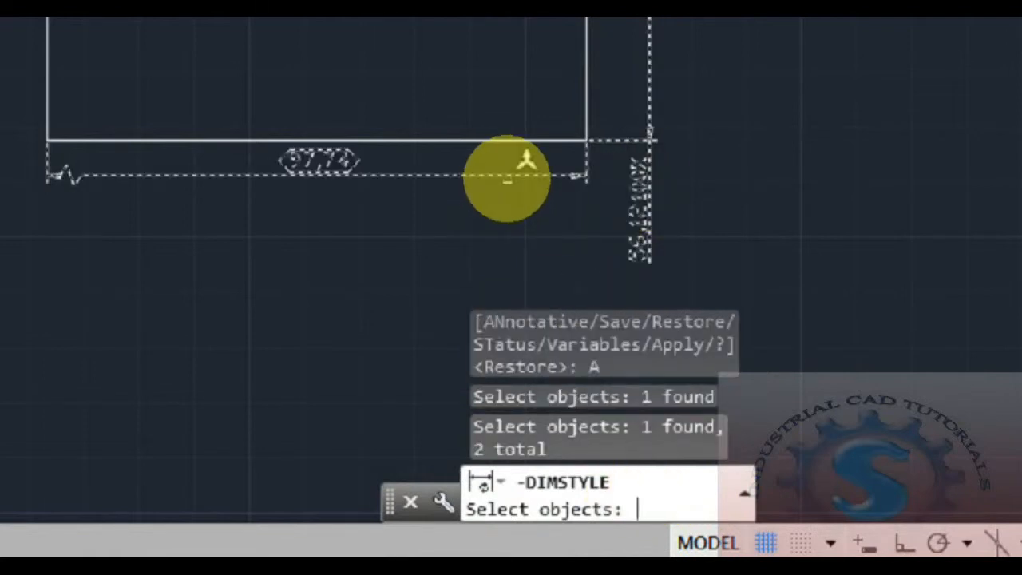
key(Return)
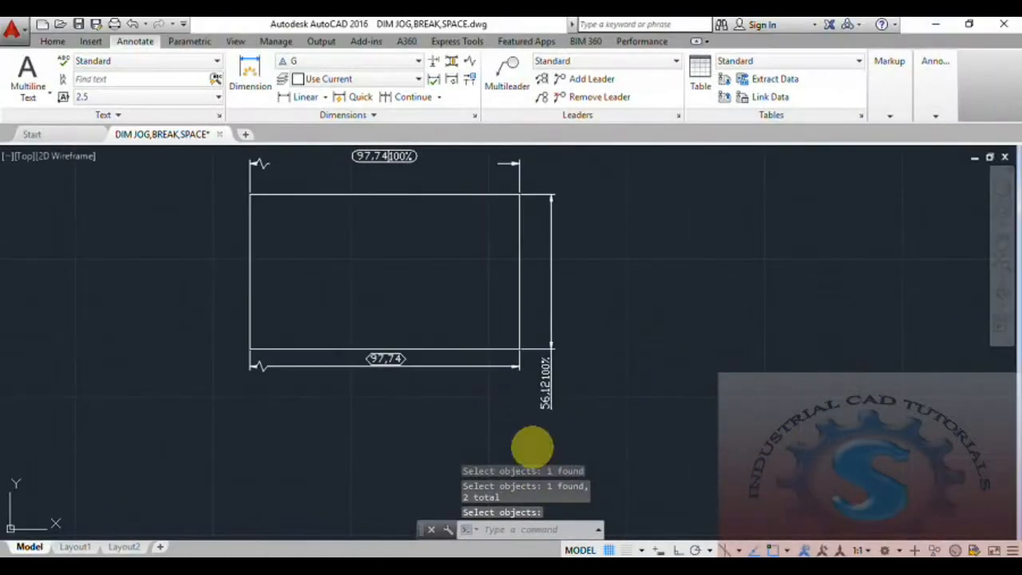
- Update only the upper horizontal and vertical dimensions with the current dimension style G
scroll(597, 194, down, 6)
scroll(549, 163, up, 6)
mouse_move(500, 360)
middle_down()
mouse_move(444, 296)
mouse_move(456, 304)
middle_up()
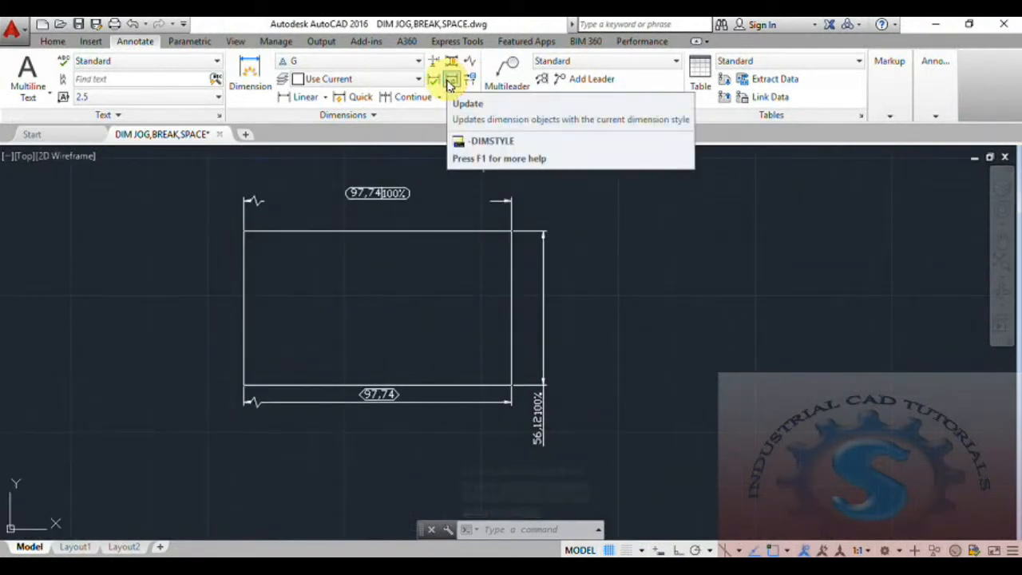
click(450, 82)
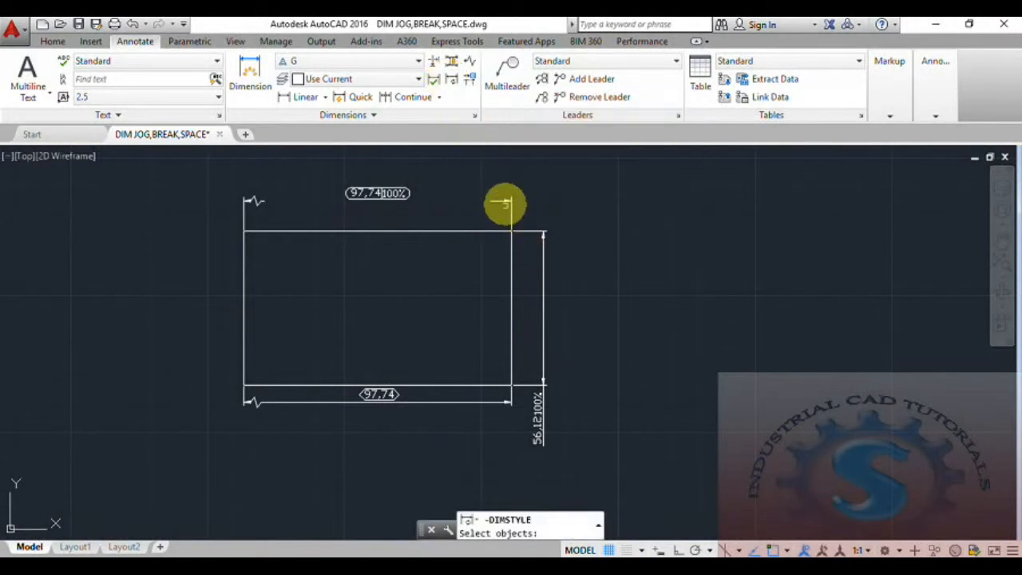
click(504, 204)
click(535, 231)
key(Return)
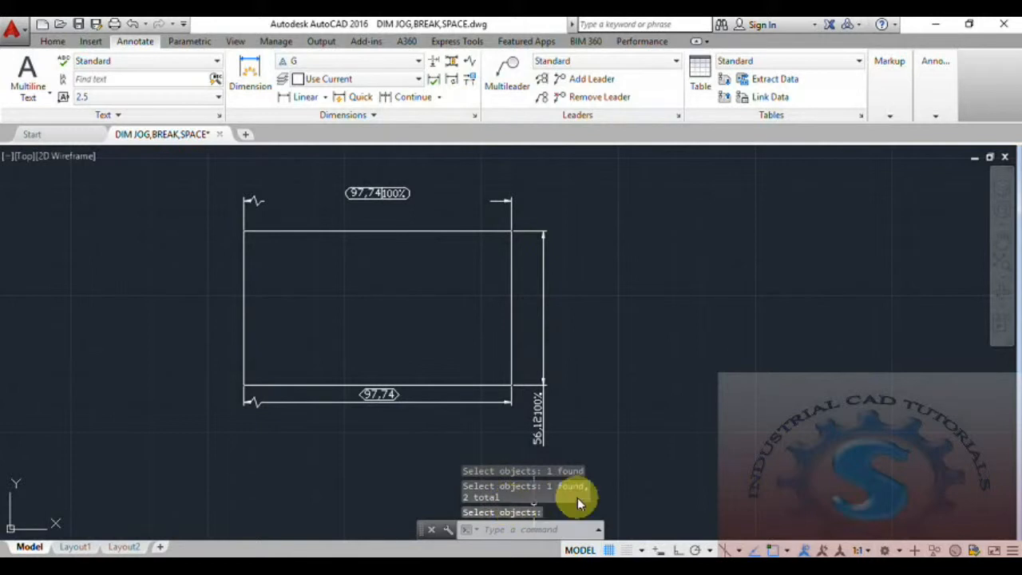
key(Escape)
key(Escape)
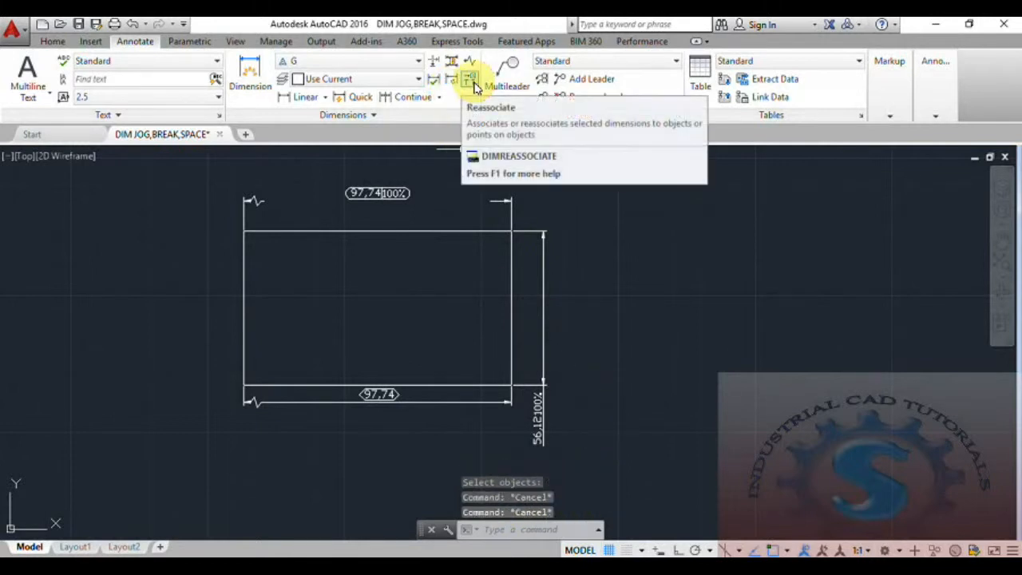
- Reassociate the upper horizontal dimension so its first extension line starts about a quarter along the rectangle's upper edge, keeping the second origin at the corner
mouse_move(628, 292)
middle_down()
mouse_move(629, 316)
mouse_move(657, 326)
mouse_move(681, 311)
middle_up()
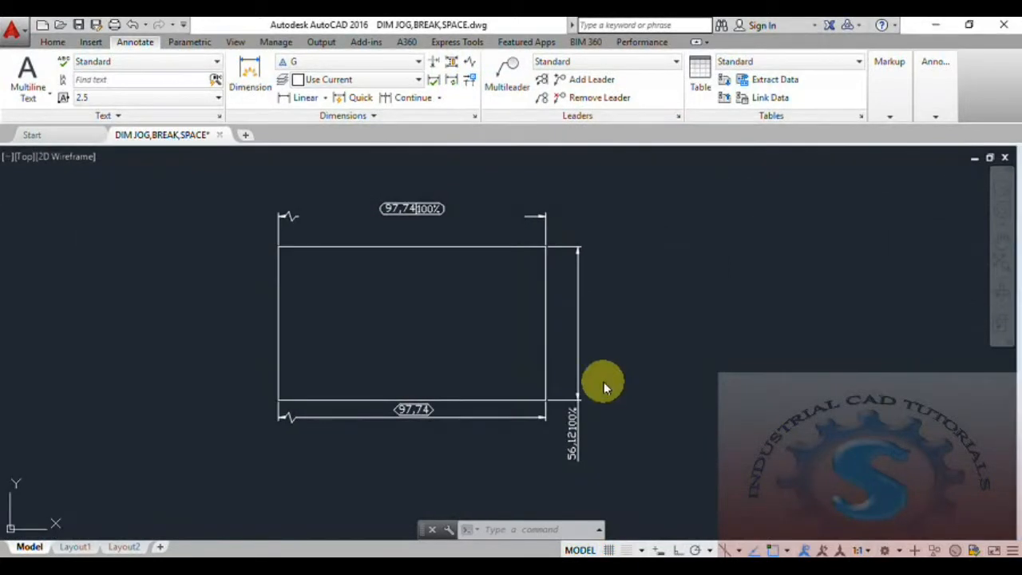
click(469, 81)
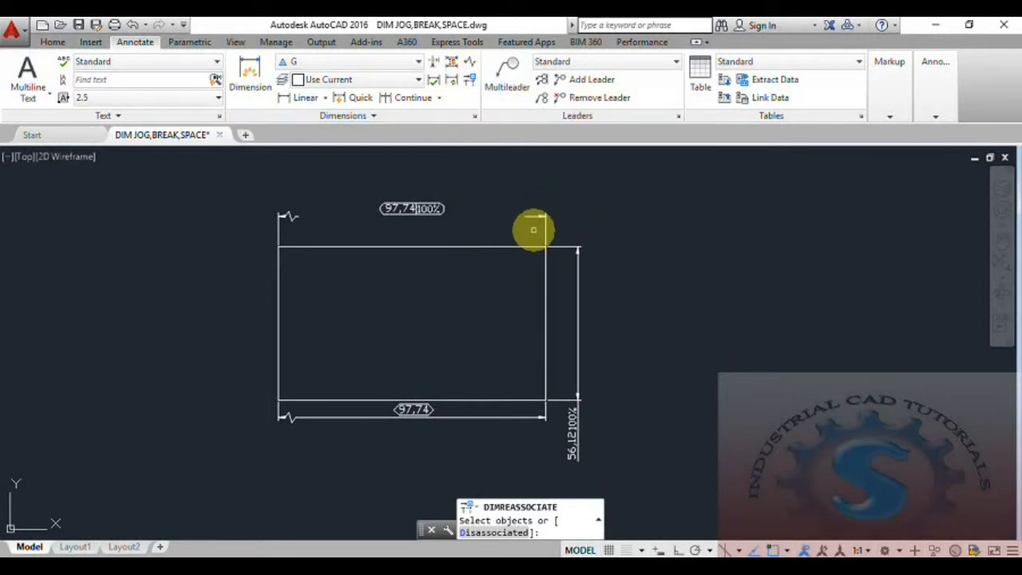
mouse_move(508, 348)
middle_down()
mouse_move(549, 267)
mouse_move(508, 254)
middle_up()
scroll(449, 343, up, 2)
middle_drag(458, 306, 413, 413)
scroll(414, 413, down, 2)
scroll(437, 364, up, 2)
middle_drag(438, 364, 310, 389)
mouse_move(400, 300)
middle_down()
mouse_move(447, 378)
mouse_move(488, 421)
middle_up()
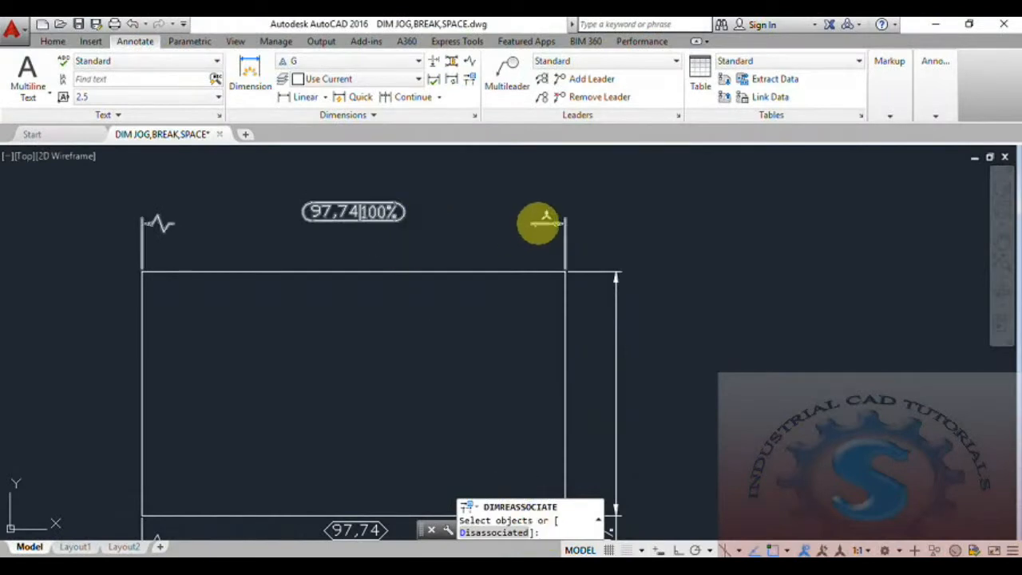
click(545, 217)
scroll(493, 290, down, 2)
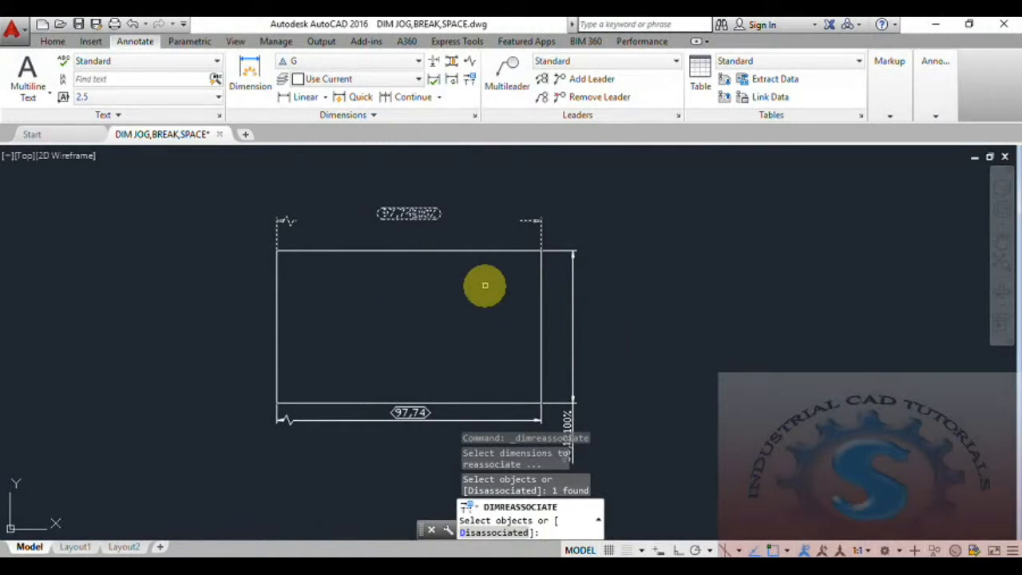
key(Return)
scroll(297, 247, up, 2)
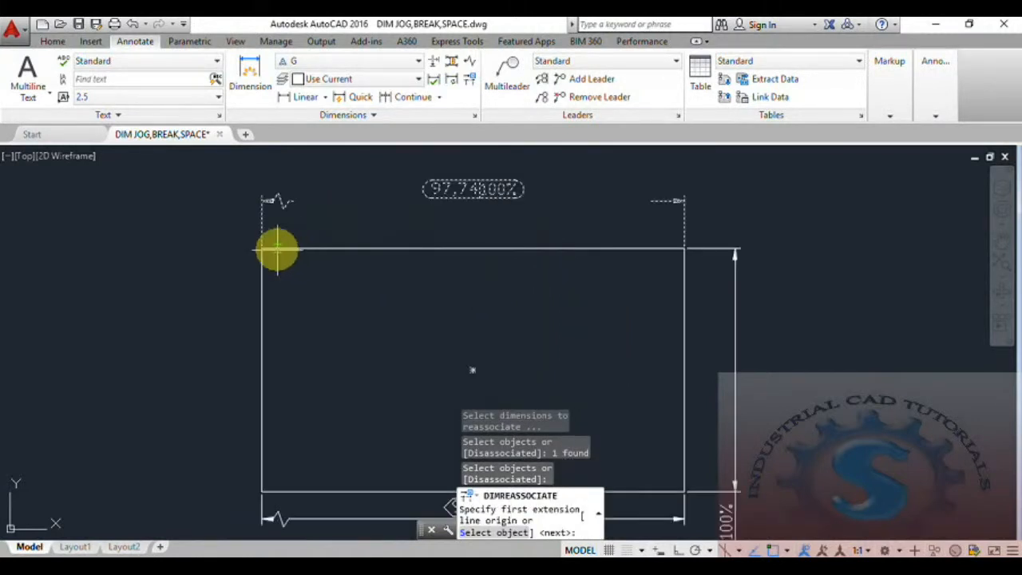
scroll(394, 256, down, 3)
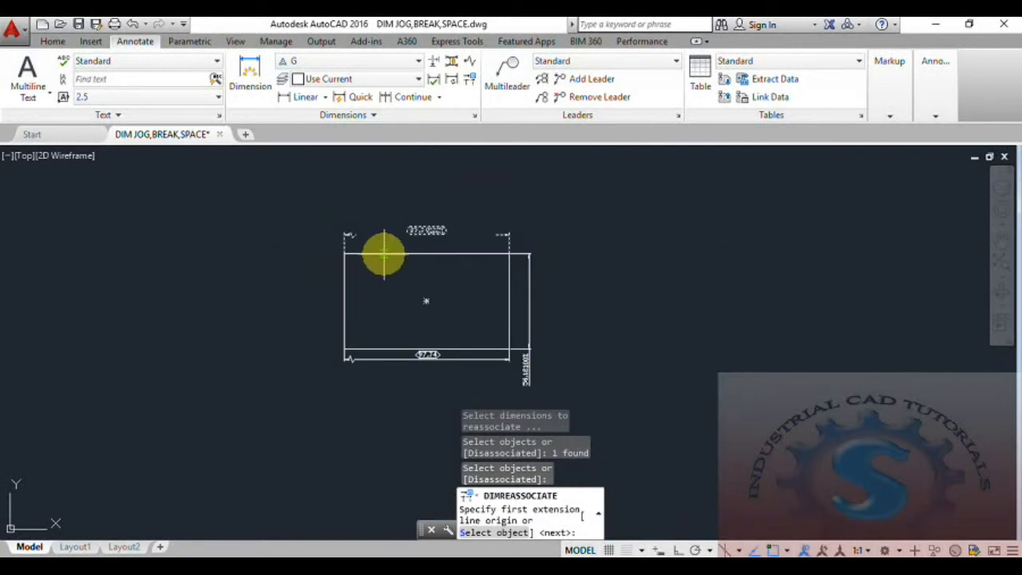
click(386, 255)
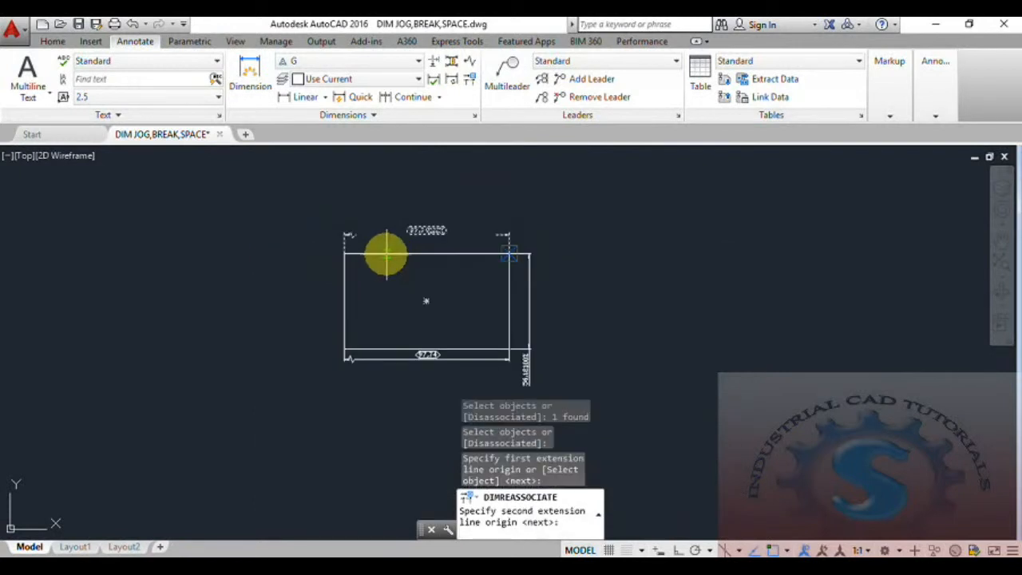
click(385, 256)
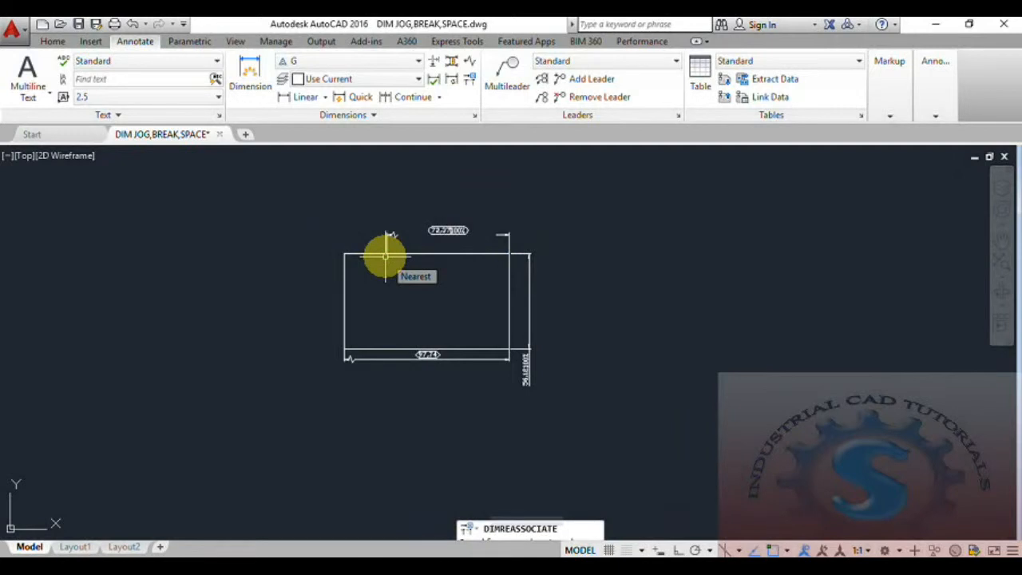
- Examine the reassociated upper dimension's text and extension lines up close and compare it with the lower horizontal dimension
scroll(447, 251, up, 4)
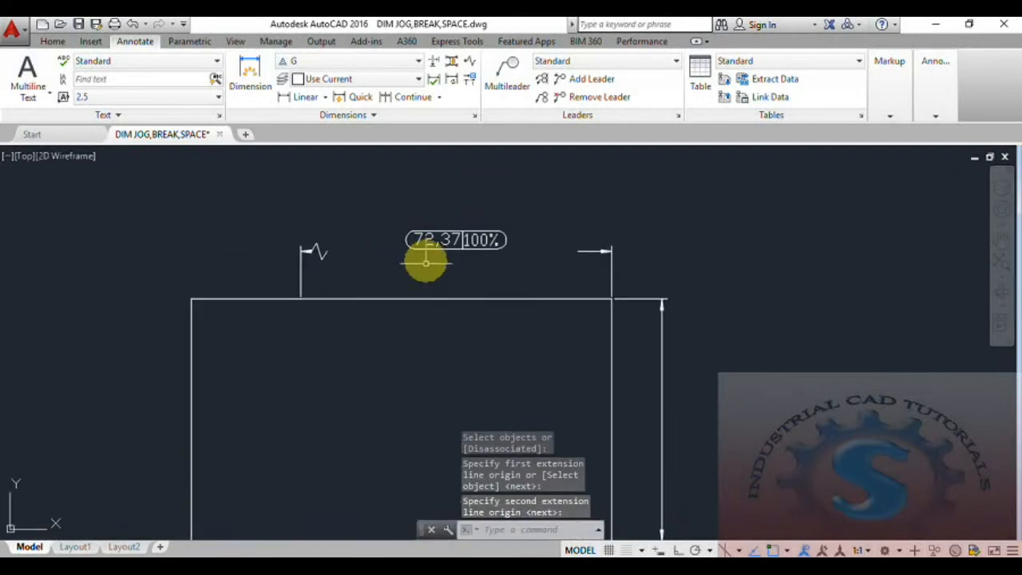
scroll(425, 263, up, 2)
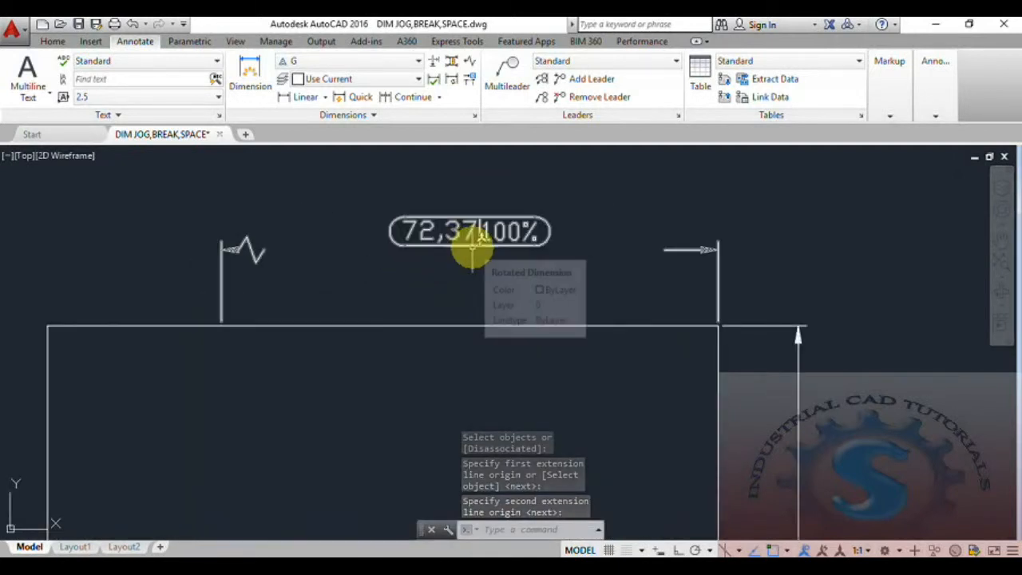
scroll(471, 247, down, 2)
scroll(470, 268, up, 1)
mouse_move(471, 269)
middle_down()
mouse_move(462, 214)
mouse_move(461, 246)
mouse_move(435, 241)
middle_up()
scroll(461, 214, down, 1)
scroll(462, 219, up, 2)
scroll(457, 249, down, 3)
scroll(457, 250, up, 1)
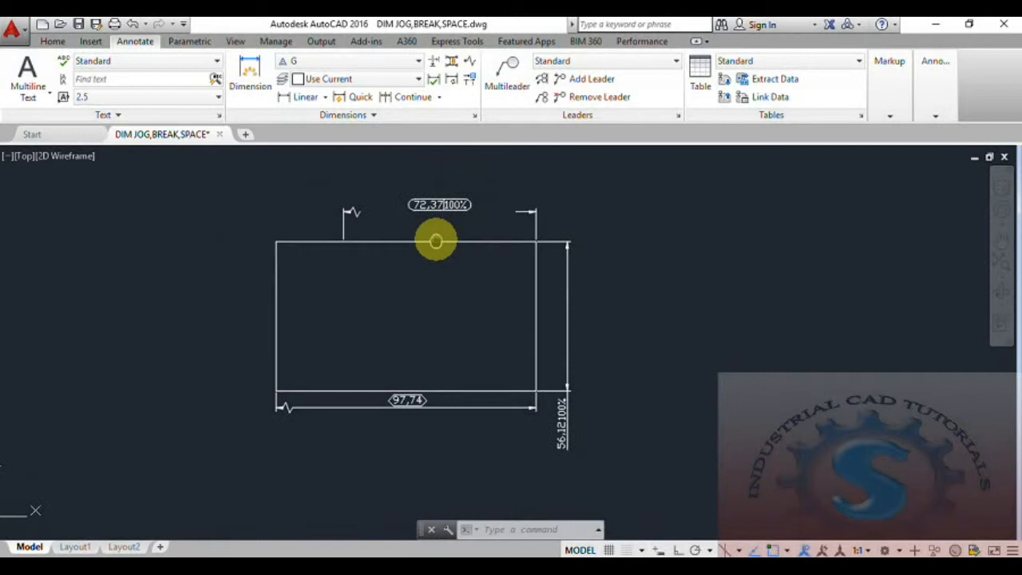
- Reassociate the vertical dimension so its first extension line starts about a quarter down the rectangle's side edge, keeping the second origin at the lower corner
click(471, 79)
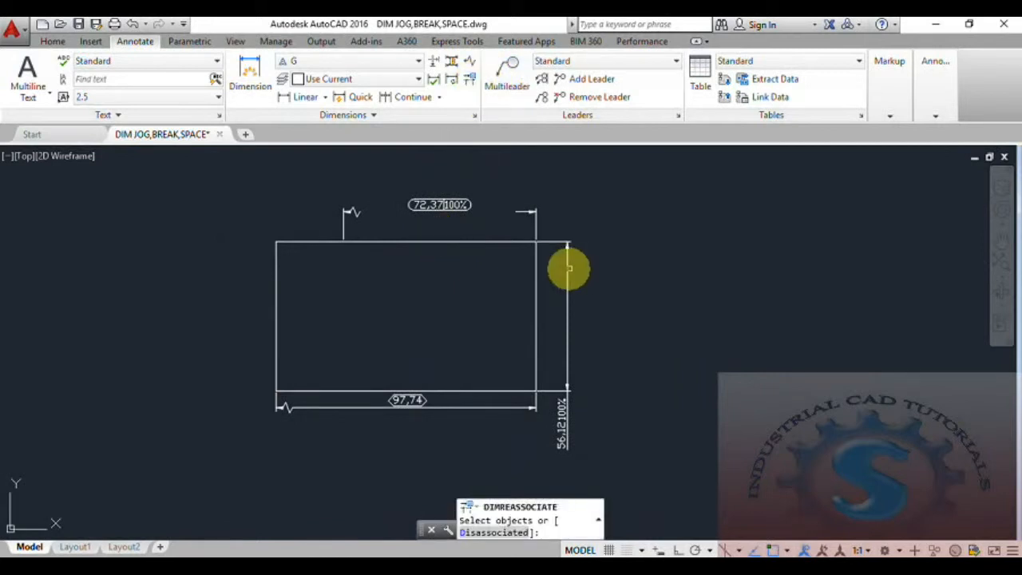
click(568, 268)
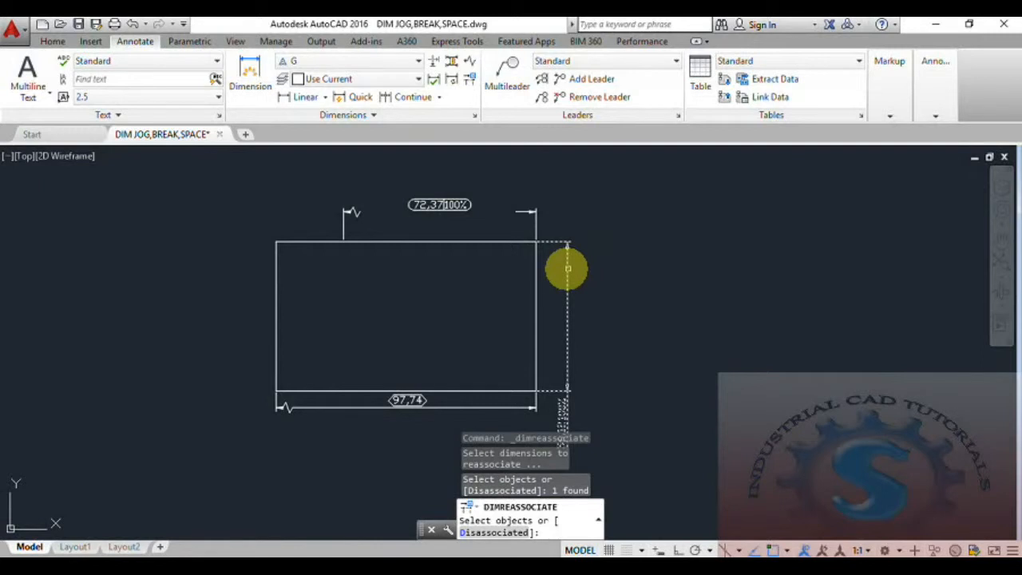
key(Return)
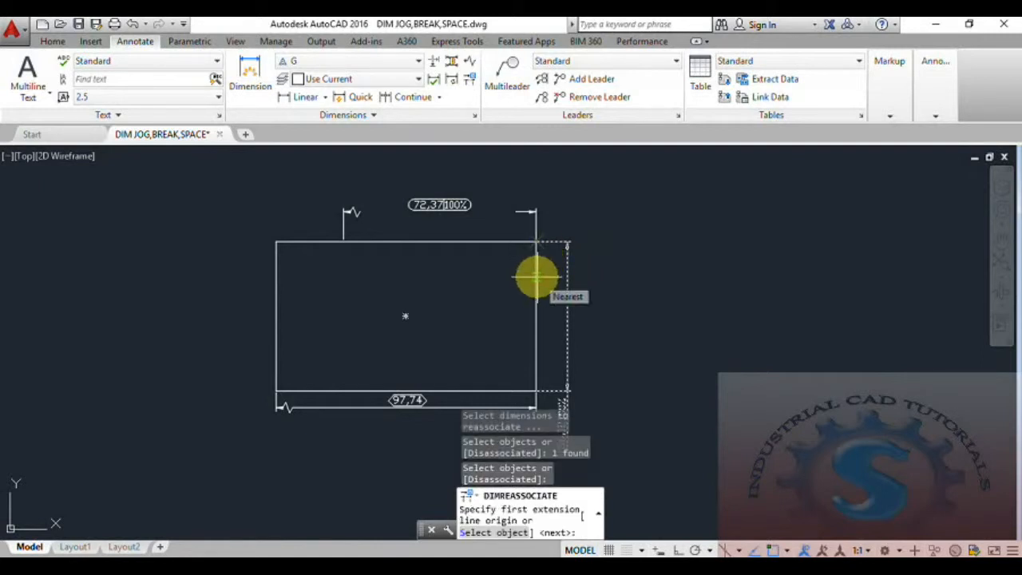
click(537, 277)
click(537, 277)
- Examine the reassociated vertical dimension's upper extension line and its text up close, and compare it with the whole rectangle
middle_drag(611, 373, 600, 348)
scroll(527, 227, up, 5)
scroll(527, 271, down, 5)
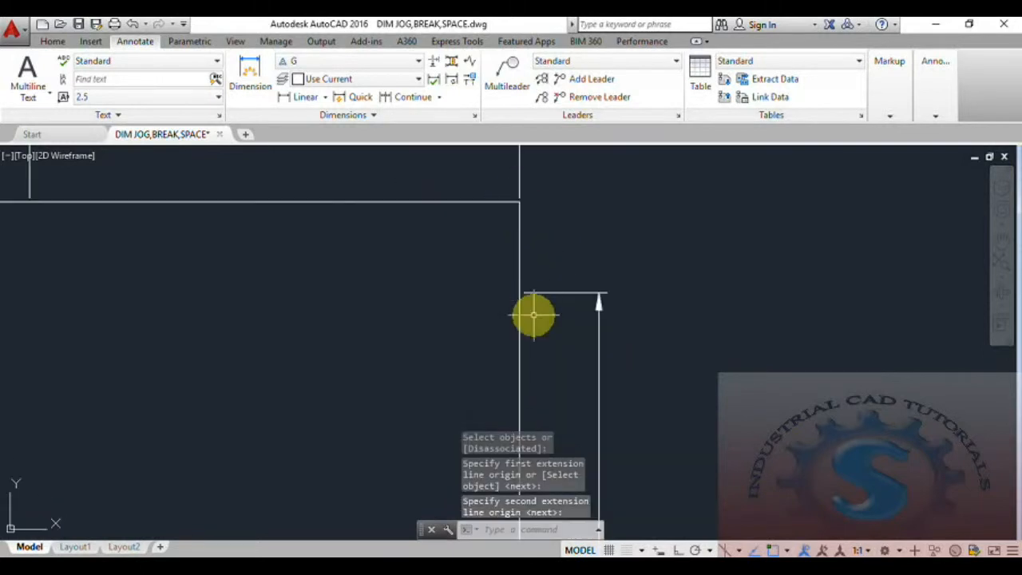
scroll(546, 395, up, 3)
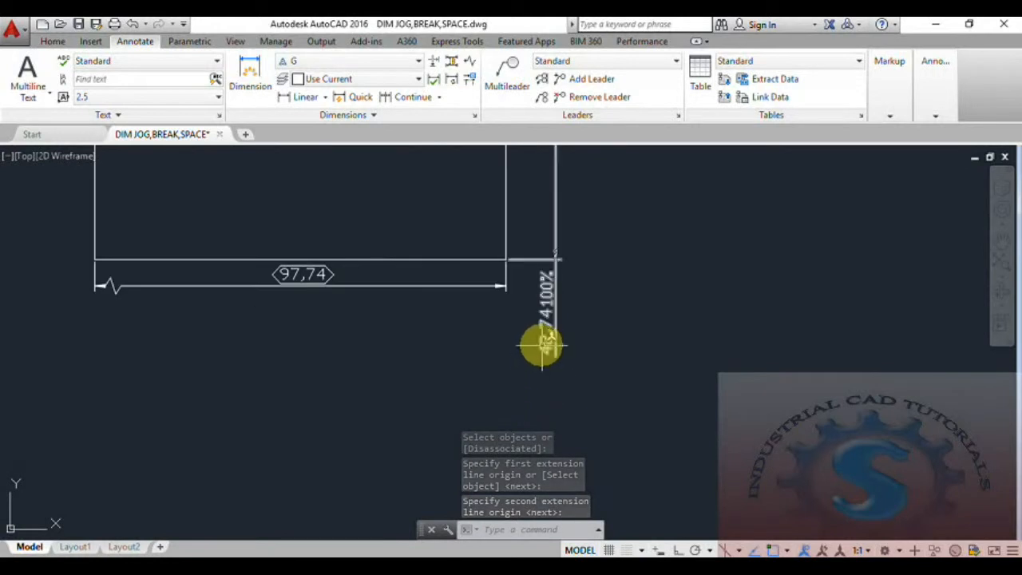
scroll(353, 317, down, 2)
middle_drag(358, 320, 454, 366)
scroll(450, 368, down, 2)
middle_drag(443, 370, 418, 381)
scroll(407, 397, up, 2)
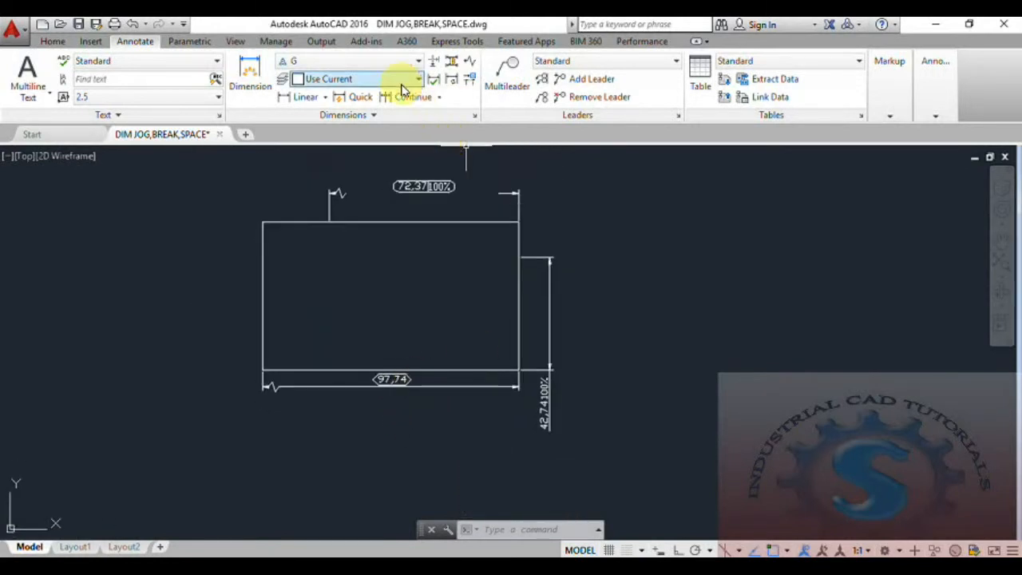
- Run Reassociate on the lower horizontal dimension, keeping both of its existing extension line origins
click(470, 78)
click(450, 385)
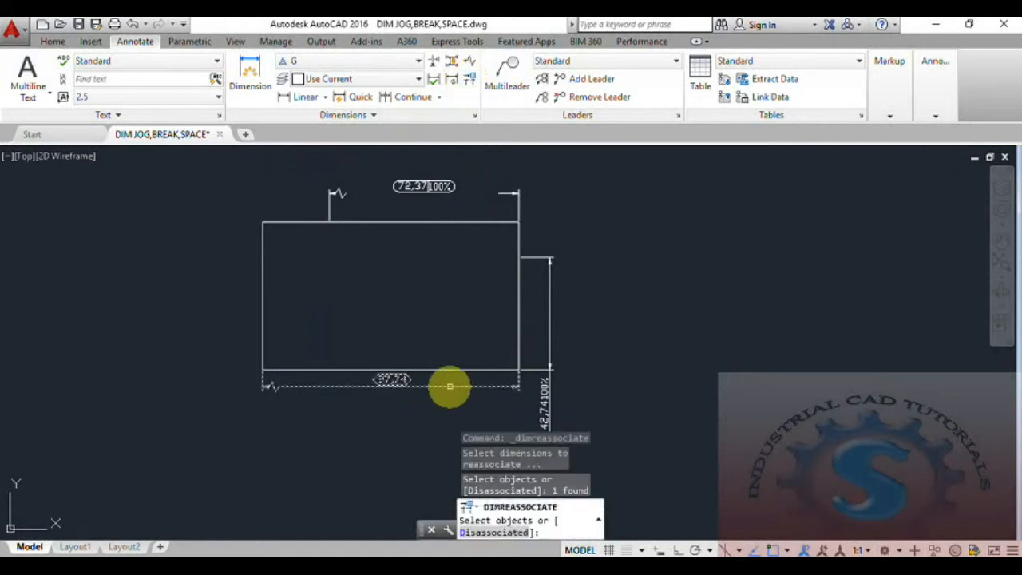
key(Return)
key(Return)
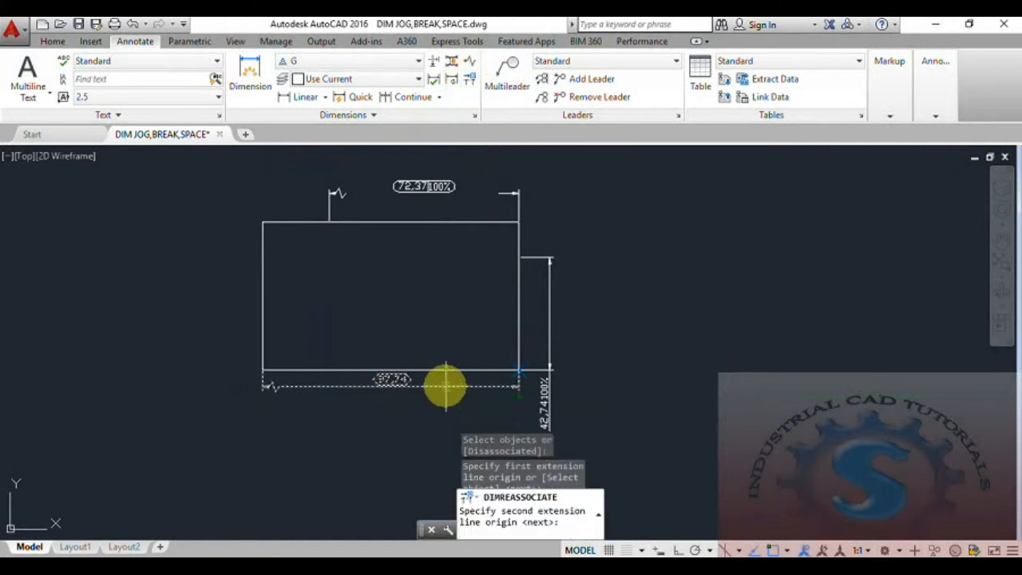
key(Return)
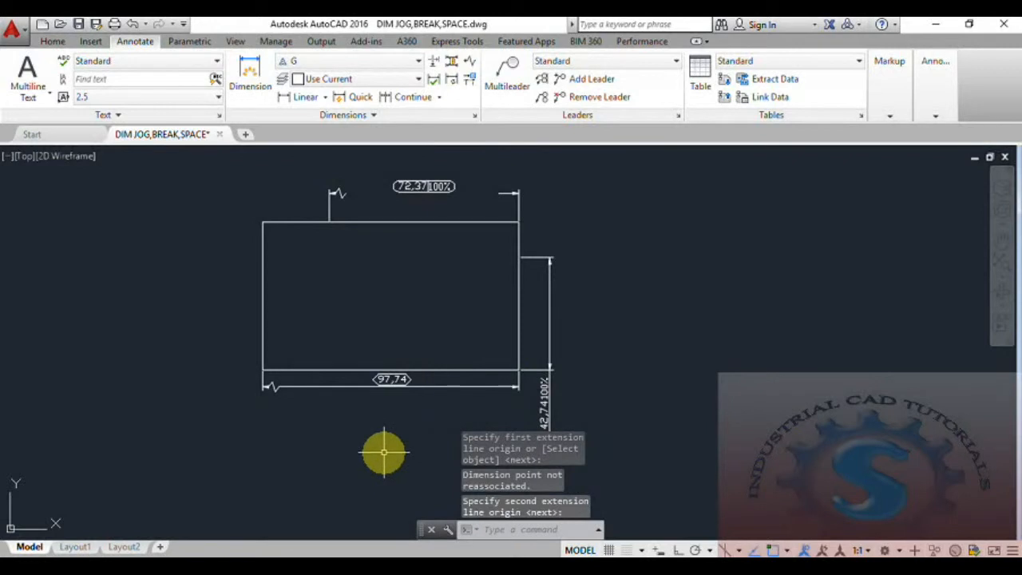
- Reassociate the lower horizontal dimension so its first extension line starts about a quarter along the rectangle's lower edge, keeping the second origin at the corner
click(470, 85)
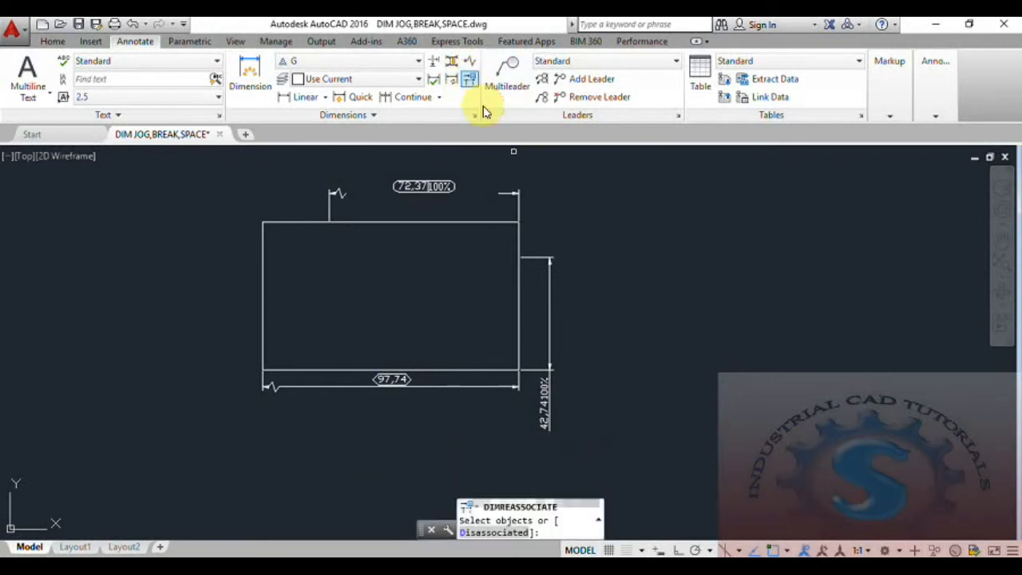
click(453, 387)
key(Return)
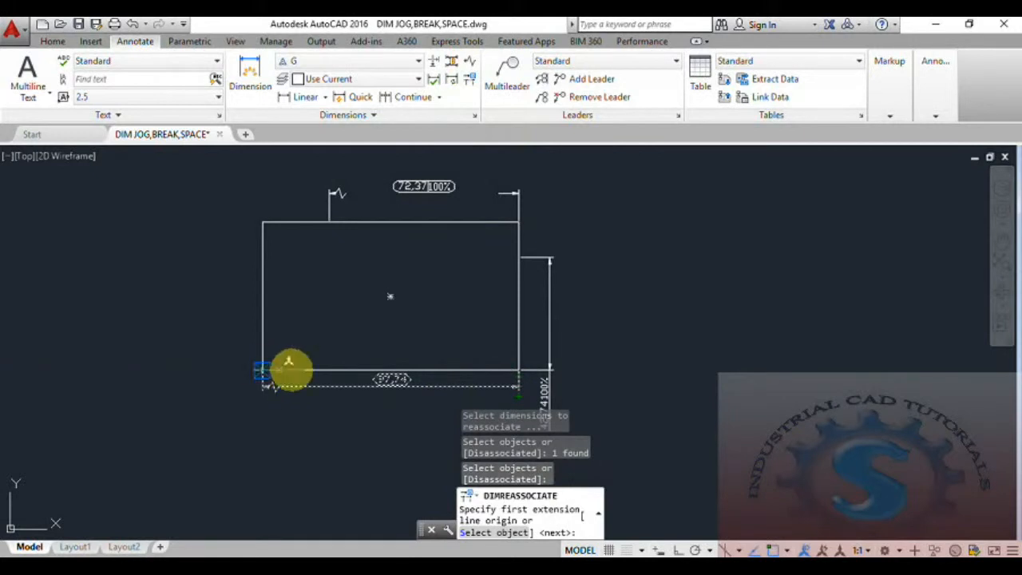
click(332, 370)
key(Return)
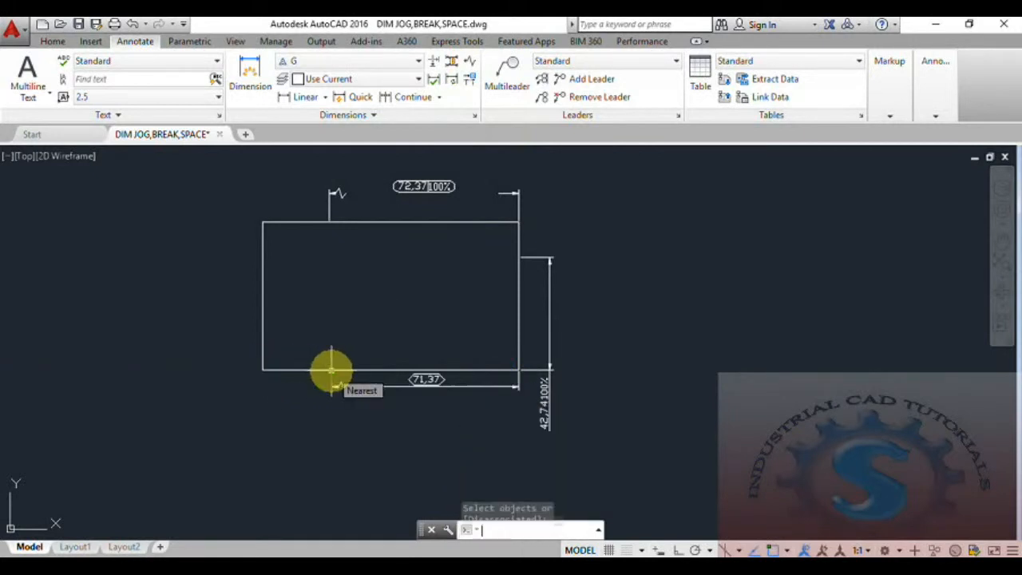
scroll(429, 414, up, 2)
scroll(429, 414, down, 2)
mouse_move(429, 414)
middle_down()
mouse_move(378, 379)
mouse_move(425, 453)
middle_up()
middle_drag(589, 394, 604, 371)
middle_drag(551, 350, 581, 364)
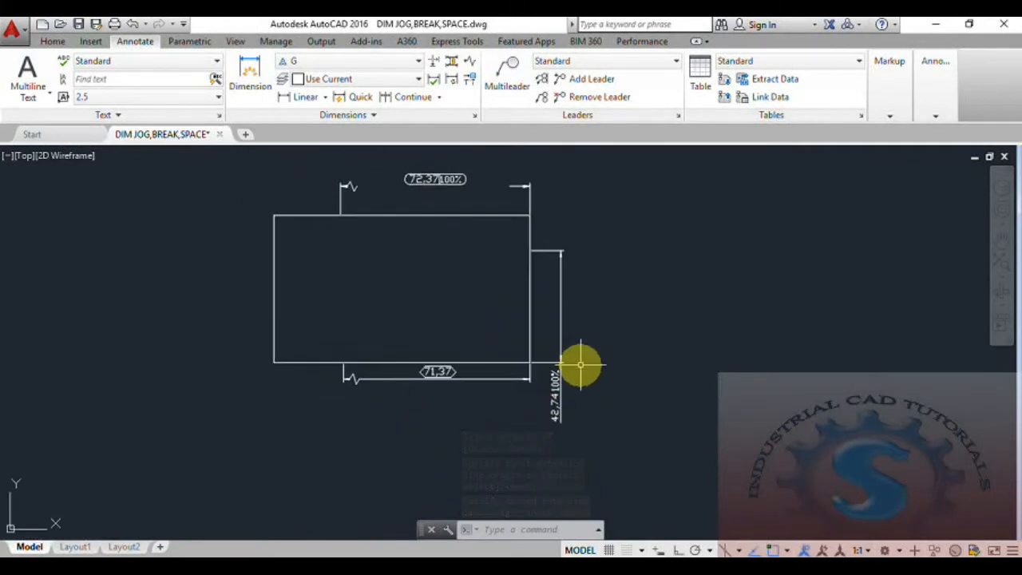
- Reassociate both origins of the upper horizontal dimension to points on the rectangle's upper edge about 38 units apart, starting about two-fifths along it
click(470, 64)
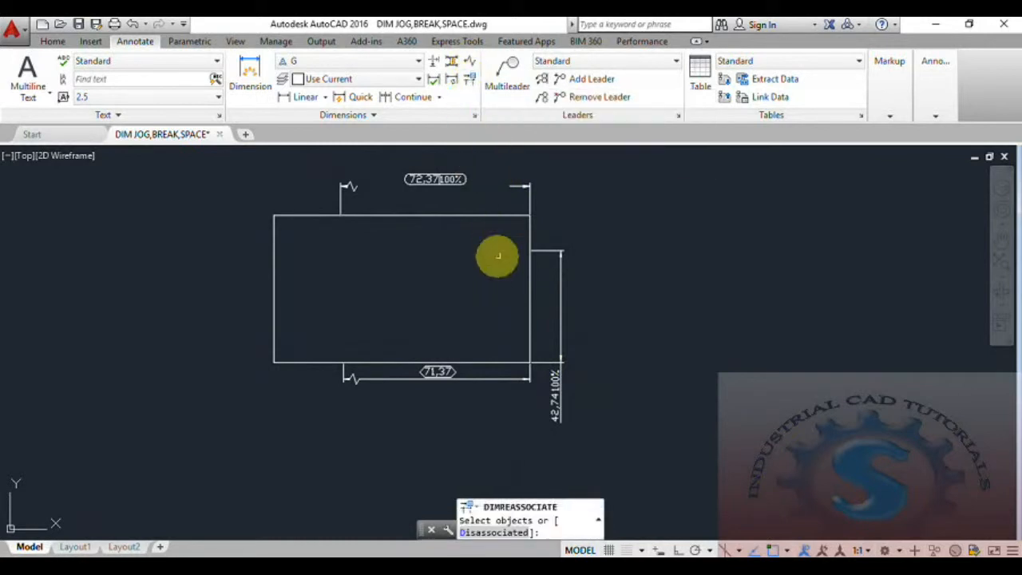
click(519, 185)
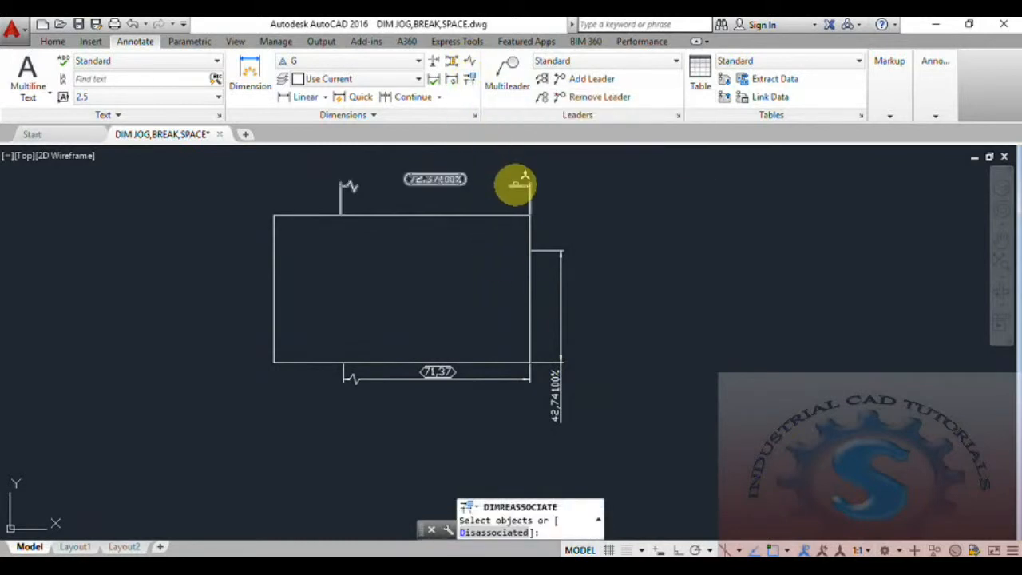
key(Return)
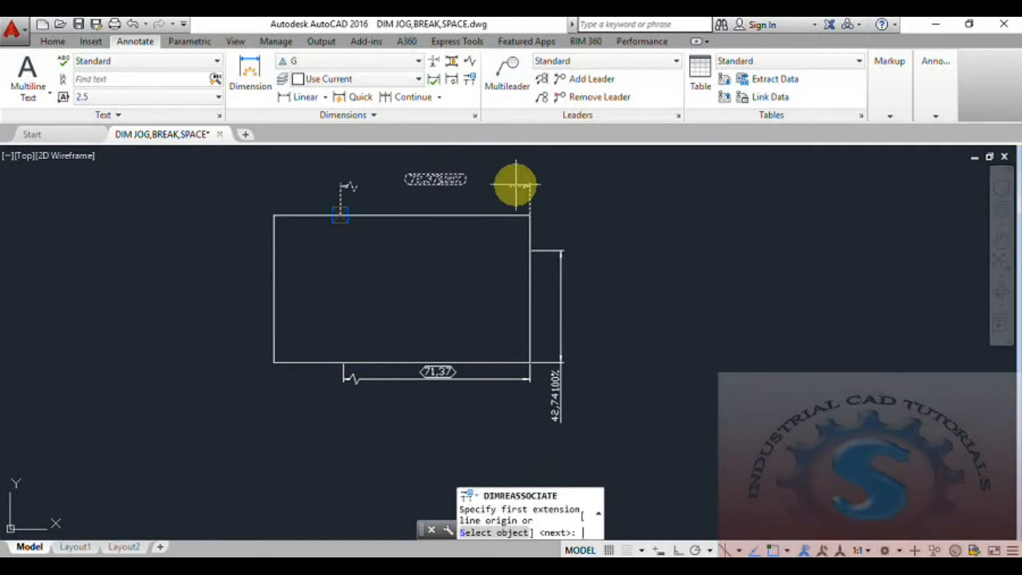
click(375, 214)
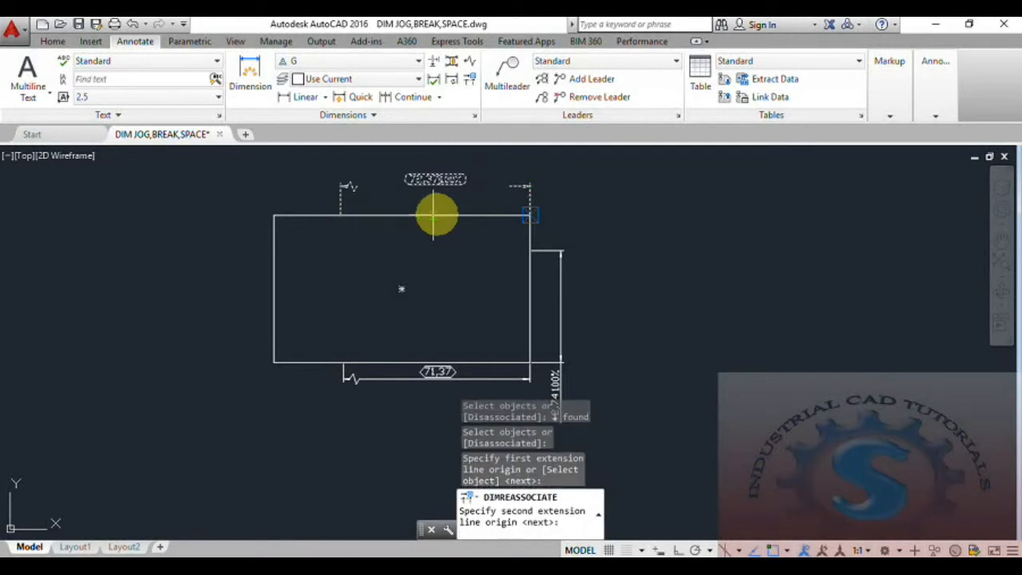
click(475, 214)
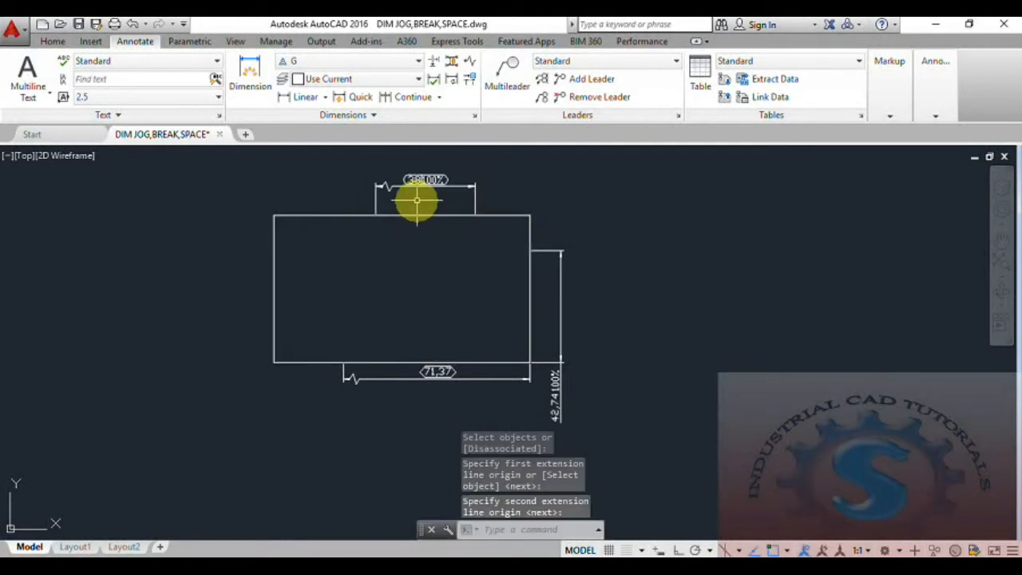
scroll(413, 202, up, 3)
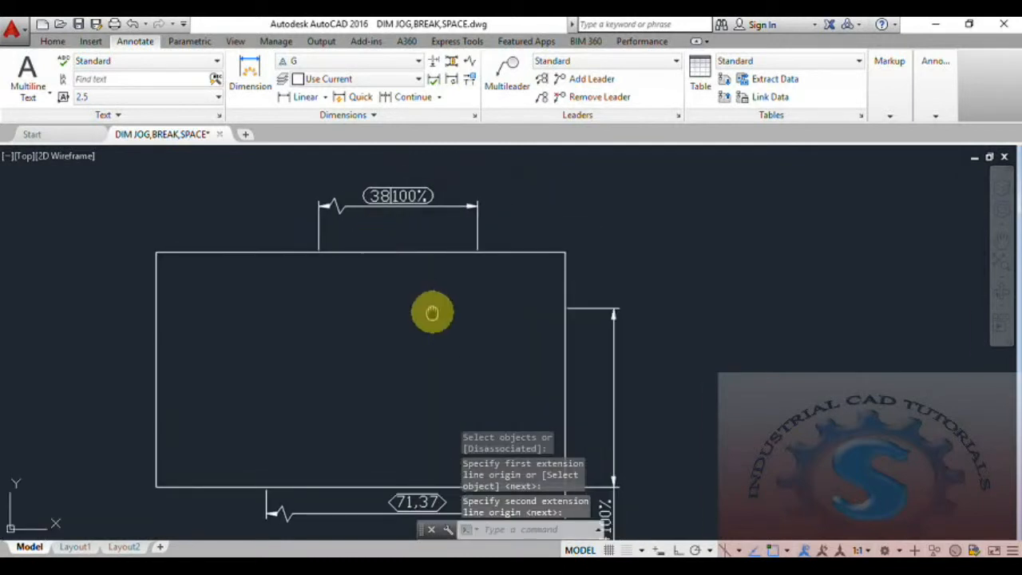
scroll(392, 261, down, 3)
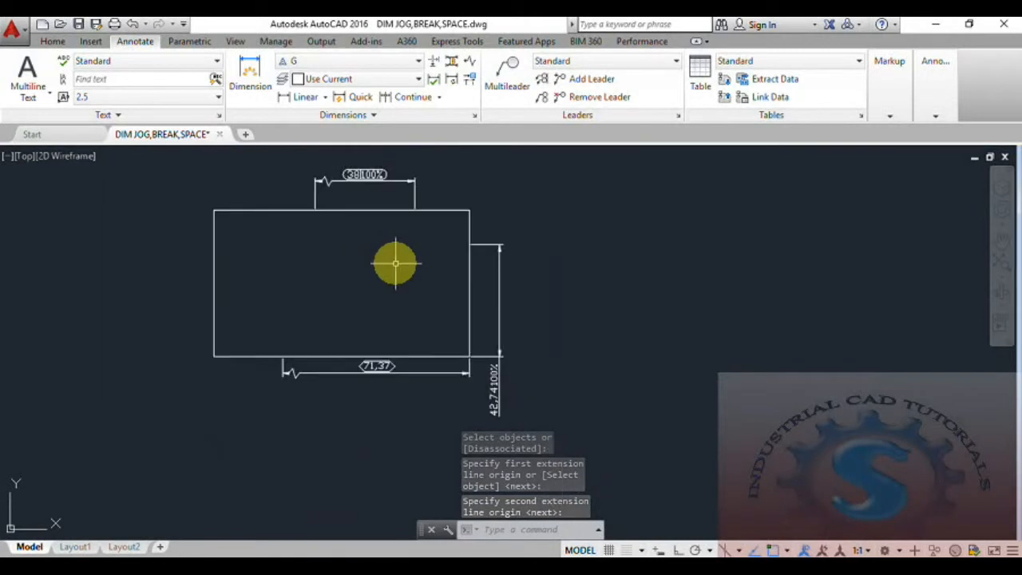
- Reassociate both origins of the vertical dimension to points about 13.18 units apart on the rectangle's side edge, starting near its middle
click(469, 78)
click(504, 271)
key(Return)
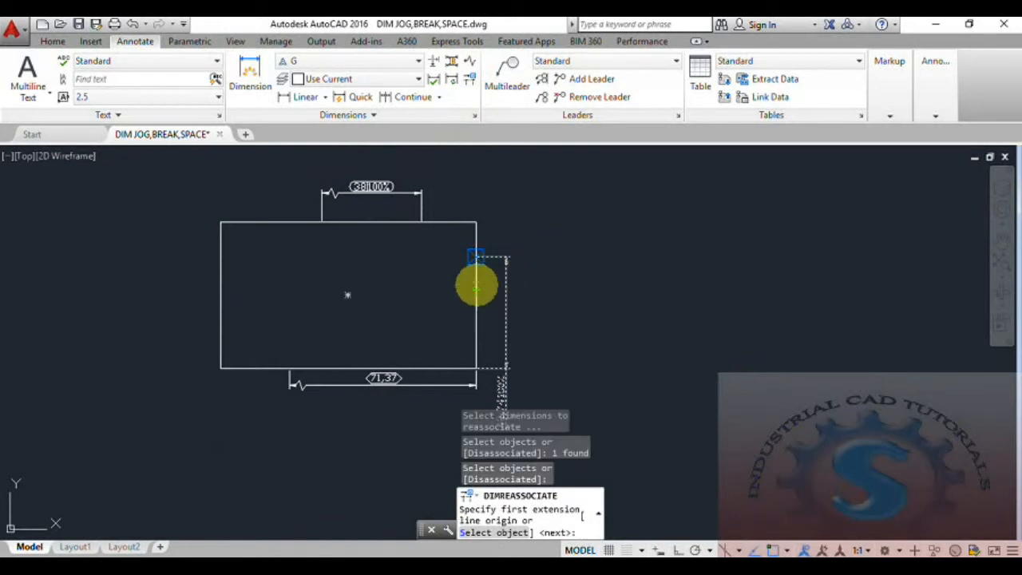
click(477, 294)
scroll(474, 323, up, 2)
click(475, 327)
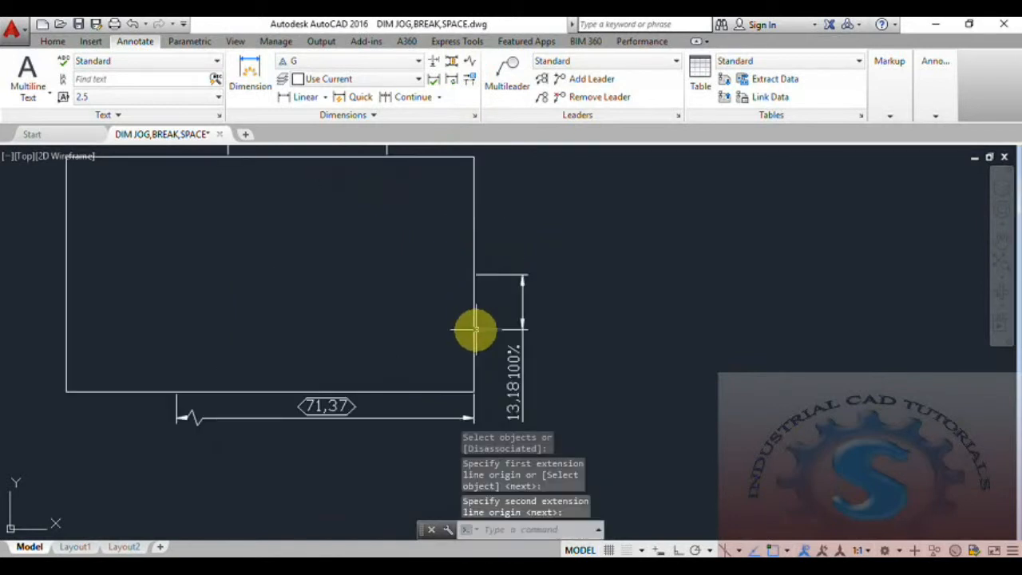
scroll(556, 321, up, 4)
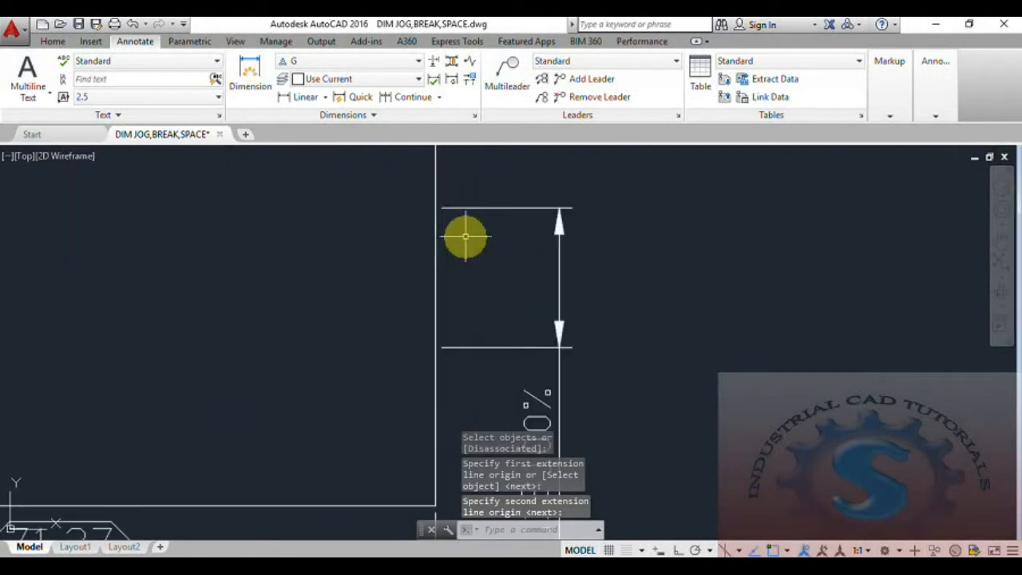
scroll(462, 314, down, 4)
scroll(515, 360, up, 3)
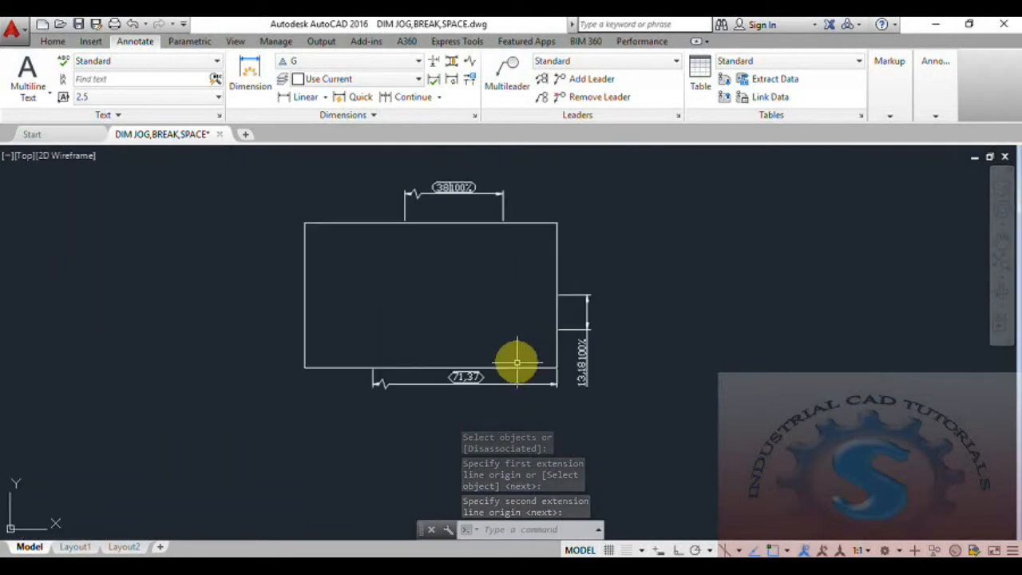
- Reassociate both origins of the lower horizontal dimension to points on the rectangle's lower edge about 43.53 units apart, starting about two-fifths along it
click(470, 79)
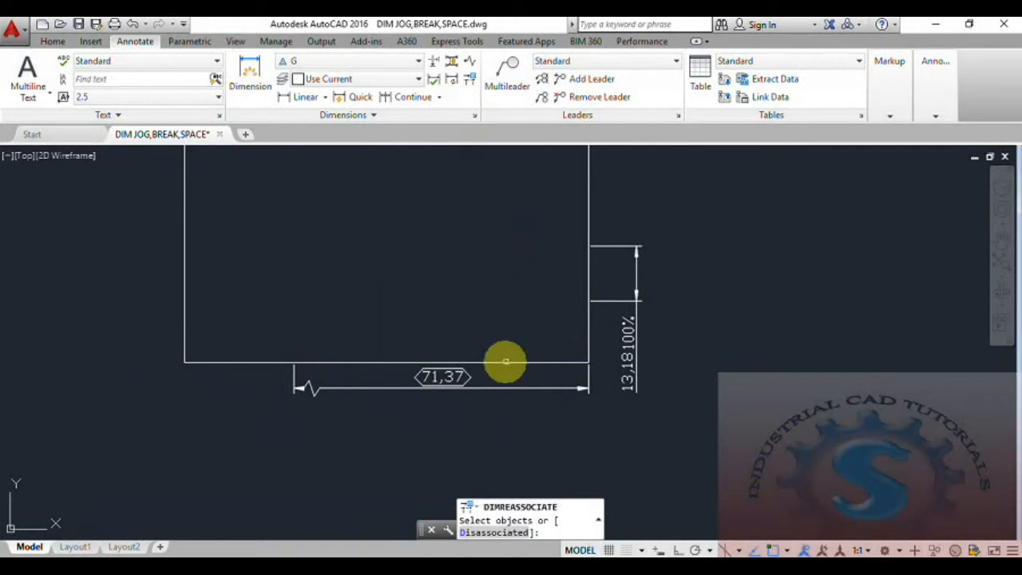
click(491, 389)
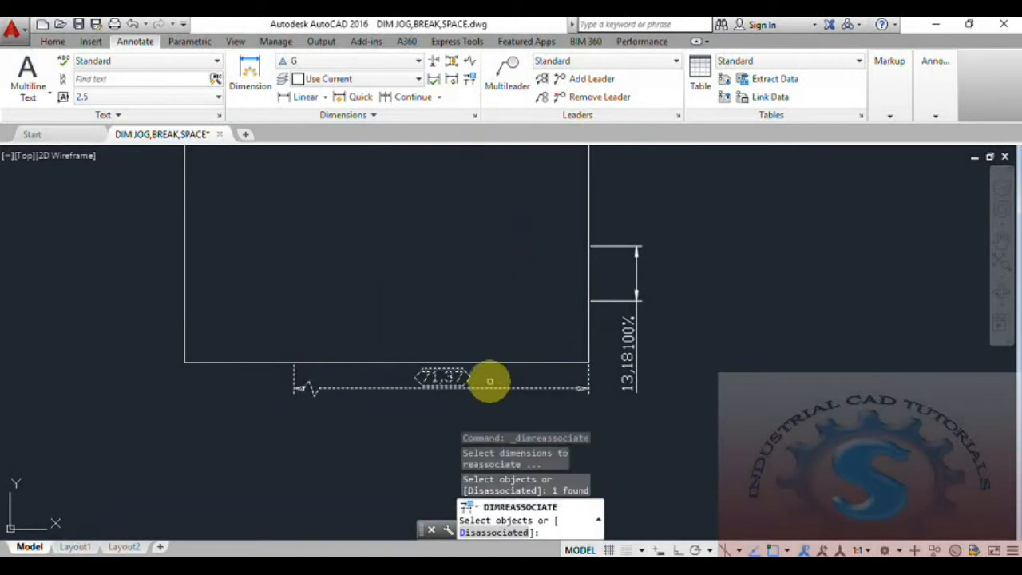
key(Return)
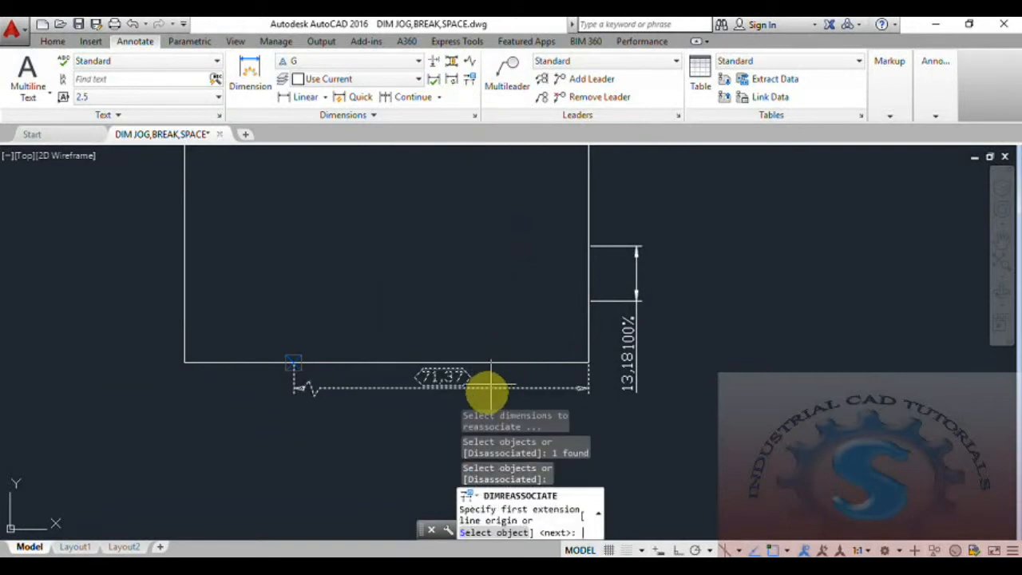
click(344, 362)
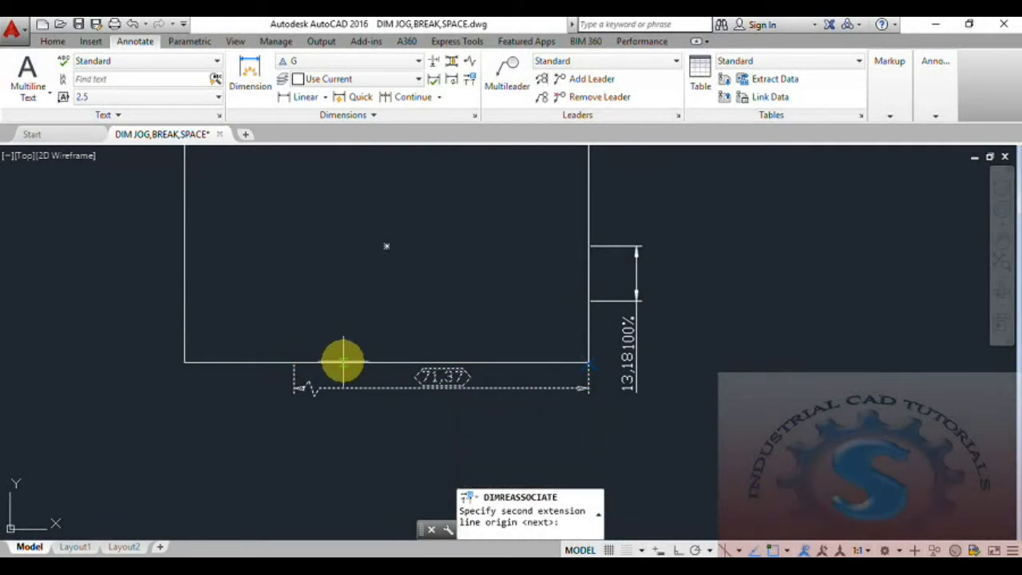
click(522, 362)
scroll(511, 388, down, 5)
scroll(534, 406, up, 3)
mouse_move(566, 415)
middle_down()
mouse_move(590, 397)
mouse_move(654, 449)
mouse_move(661, 498)
middle_up()
scroll(638, 438, up, 2)
scroll(638, 446, down, 2)
scroll(661, 498, up, 2)
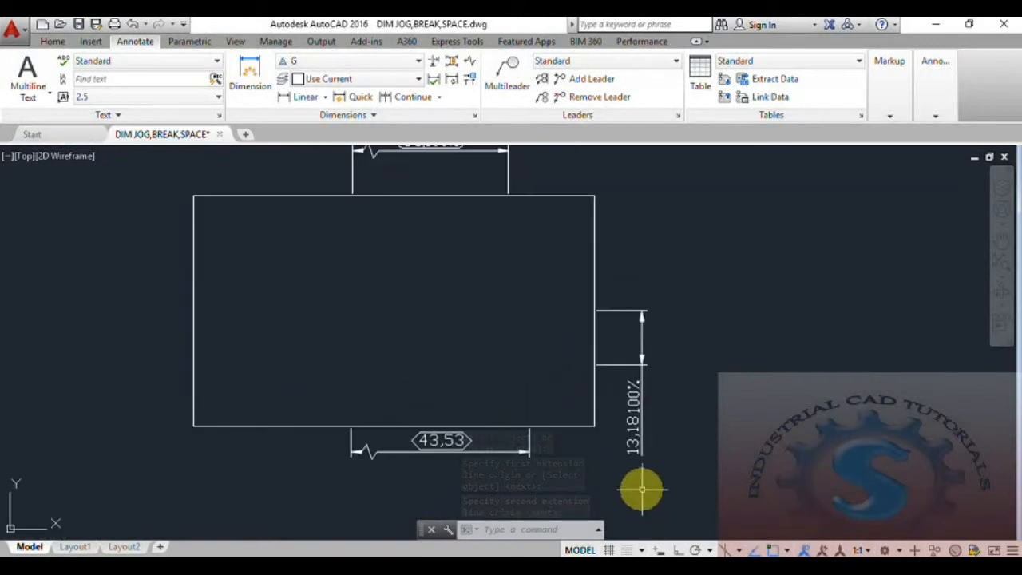
- Try the Disassociated option of the Reassociate command without selecting any dimension
scroll(610, 366, down, 2)
click(468, 77)
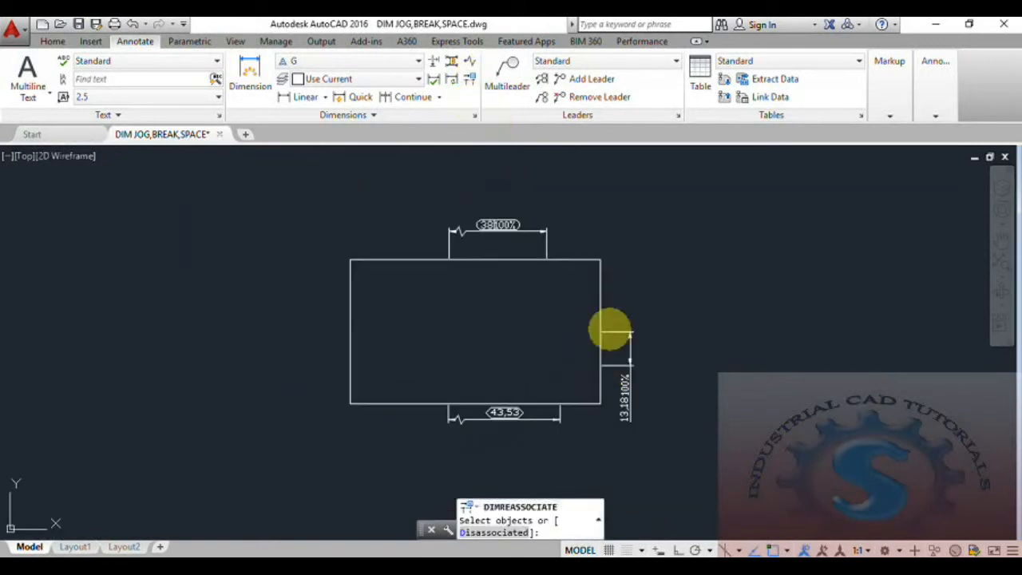
click(503, 531)
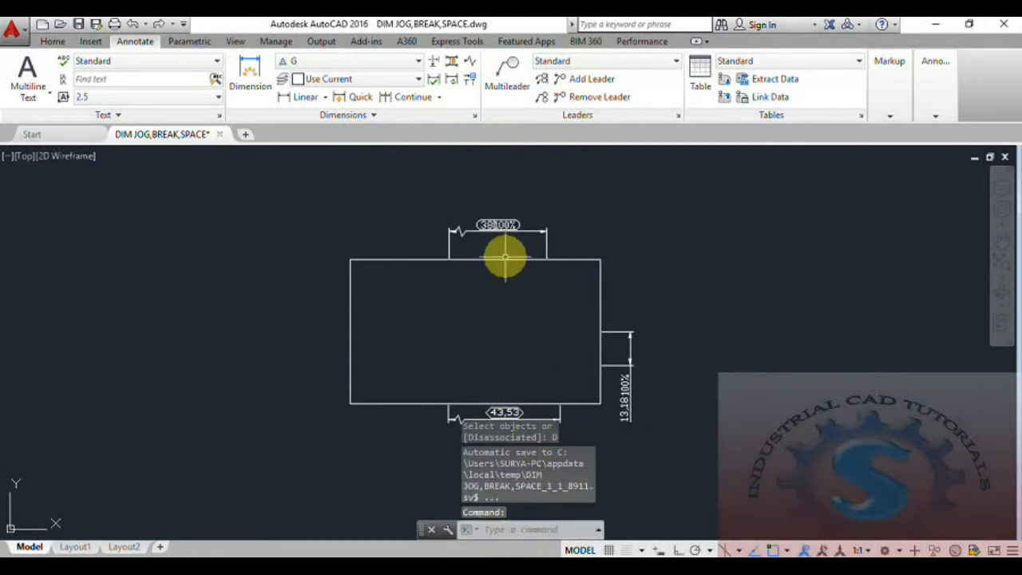
- Reassociate the upper horizontal dimension using the Disassociated option, with origins about 17.59 units apart on the rectangle's upper edge, starting at its midpoint
click(470, 86)
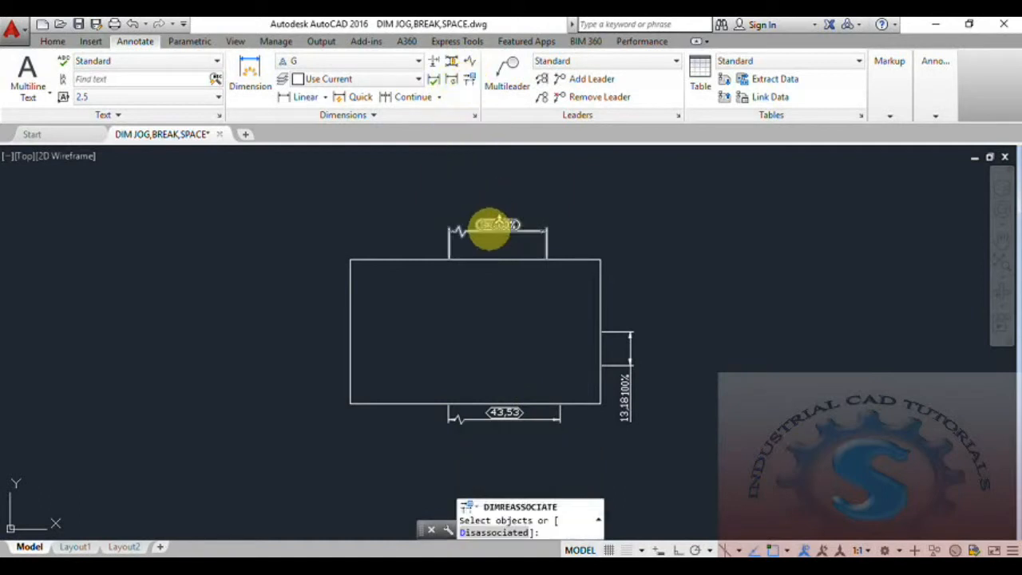
click(497, 224)
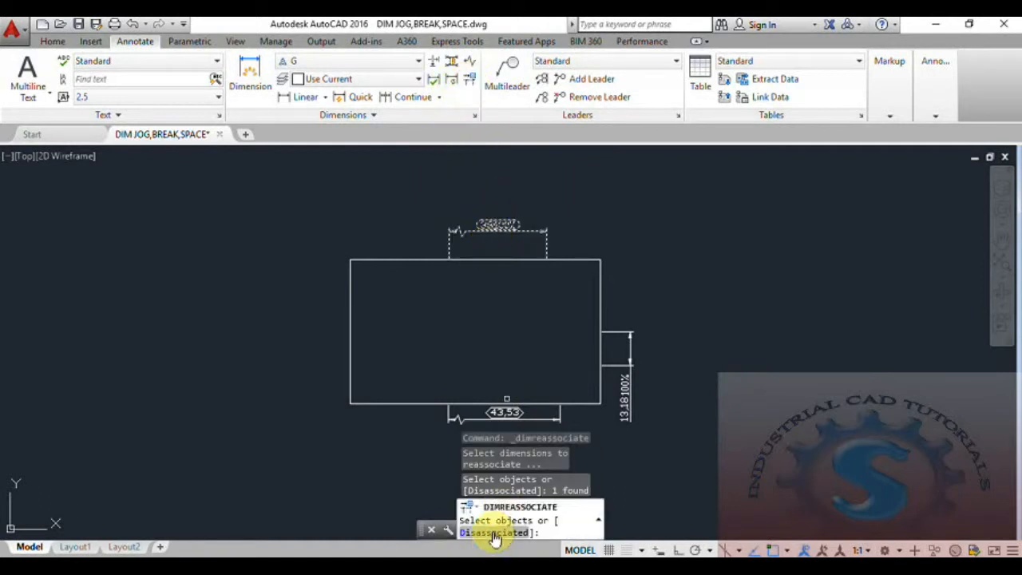
click(495, 531)
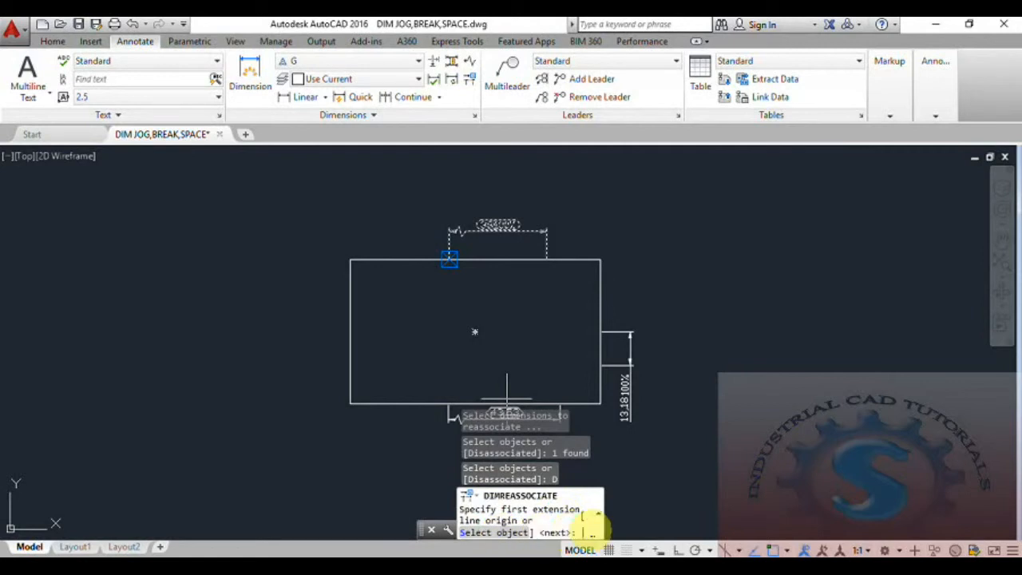
scroll(473, 257, up, 2)
click(473, 257)
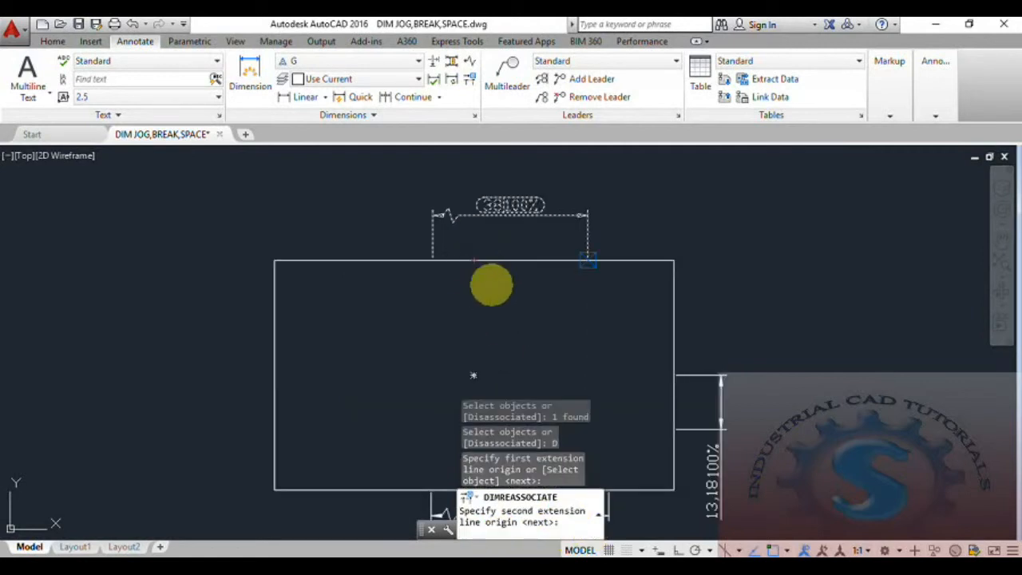
click(545, 260)
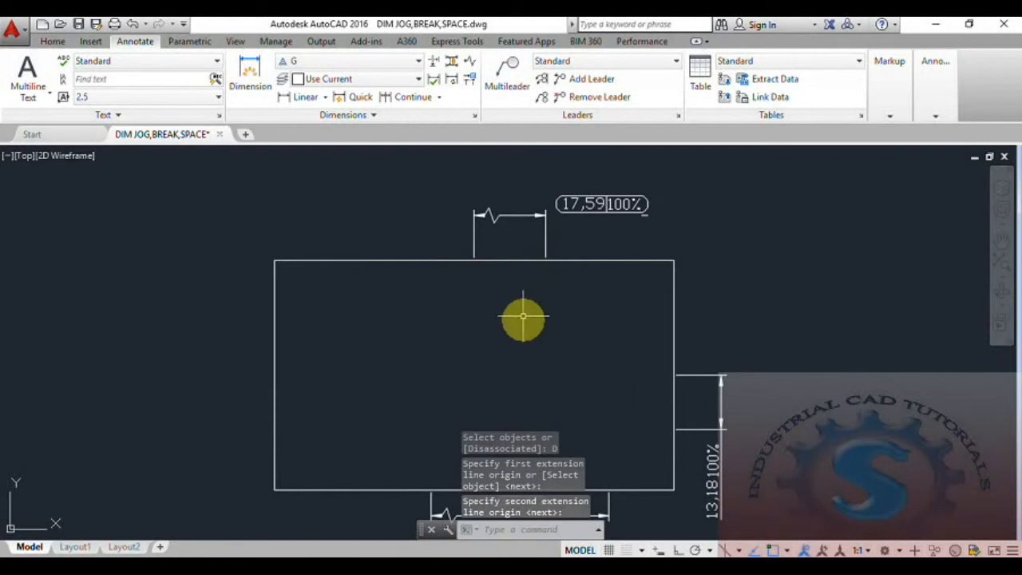
scroll(471, 342, down, 2)
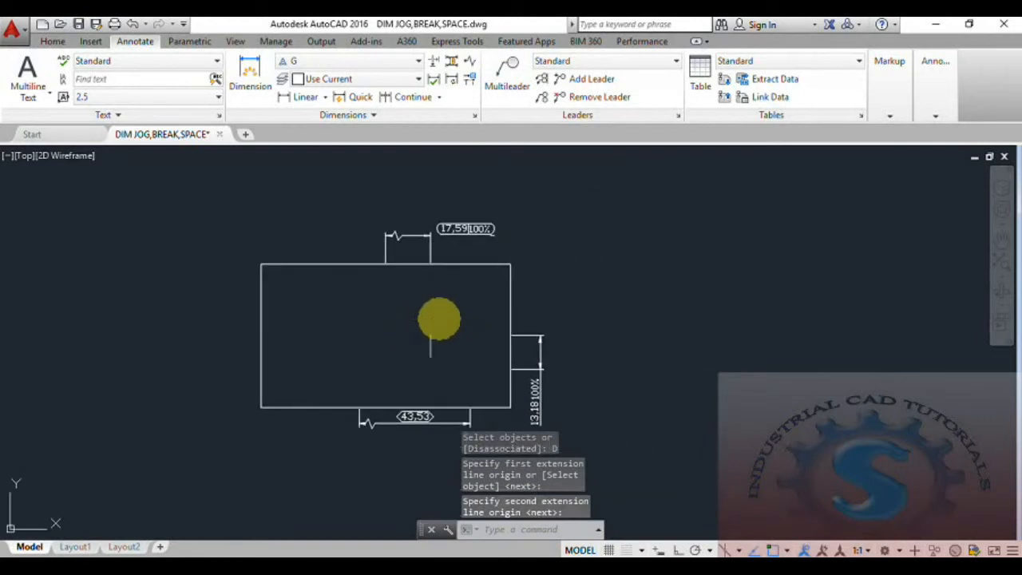
scroll(474, 237, up, 4)
scroll(474, 251, down, 4)
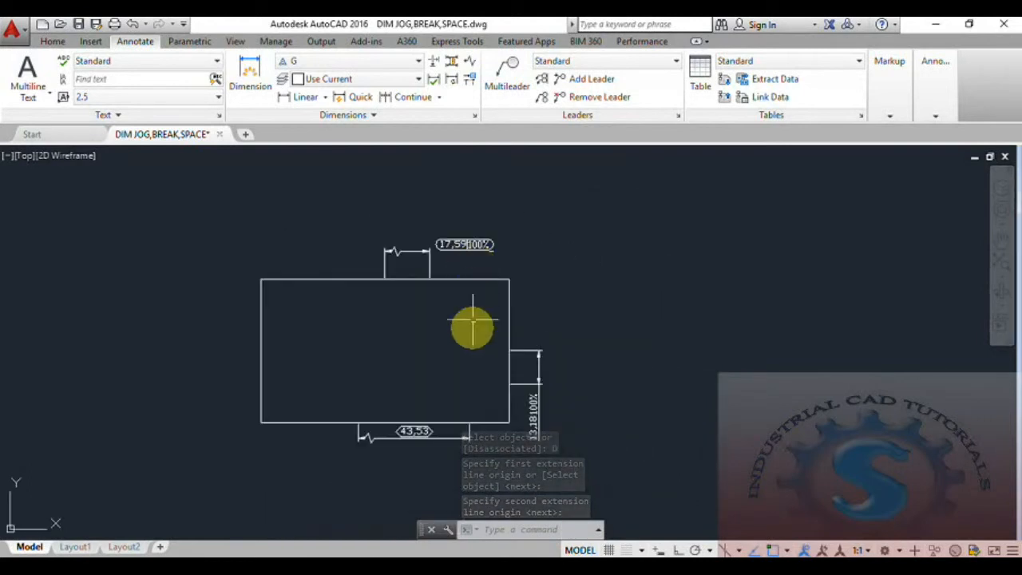
scroll(479, 305, up, 2)
scroll(481, 312, down, 2)
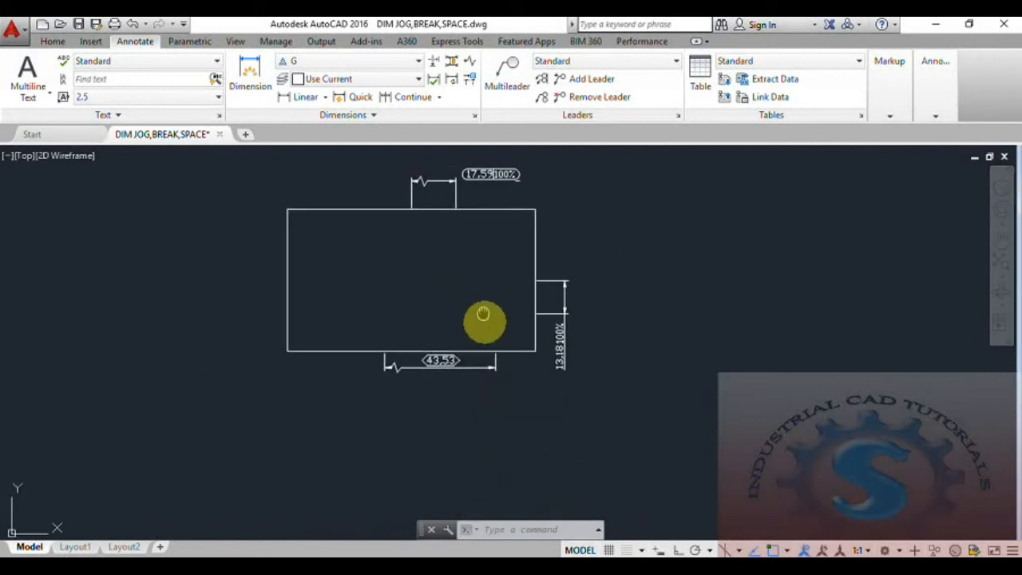
- Using the Disassociated option, reassociate the lower horizontal dimension to the right edge, spanning about 59.31 units, and the vertical dimension's first origin to the left edge's midpoint
click(474, 77)
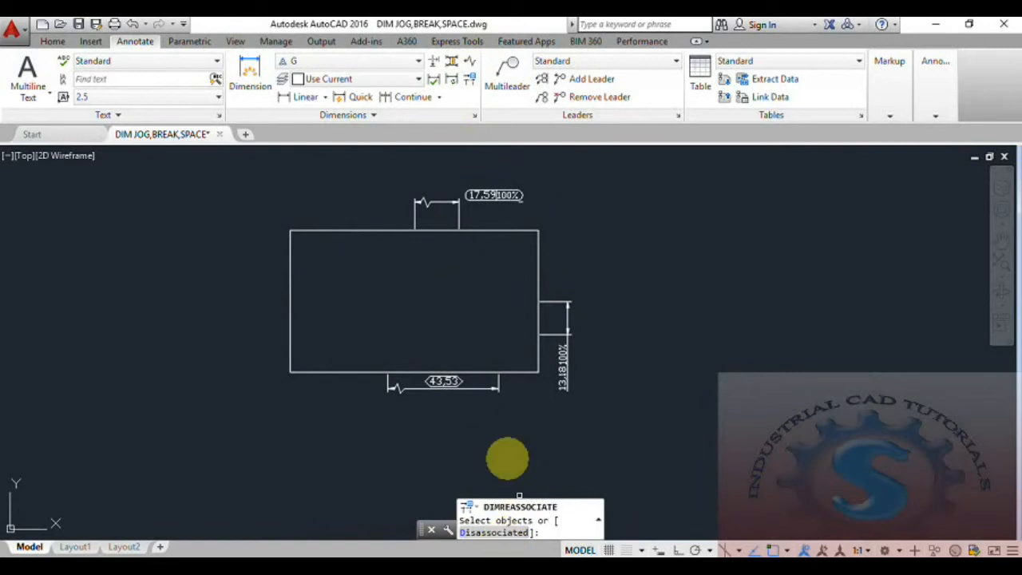
click(475, 387)
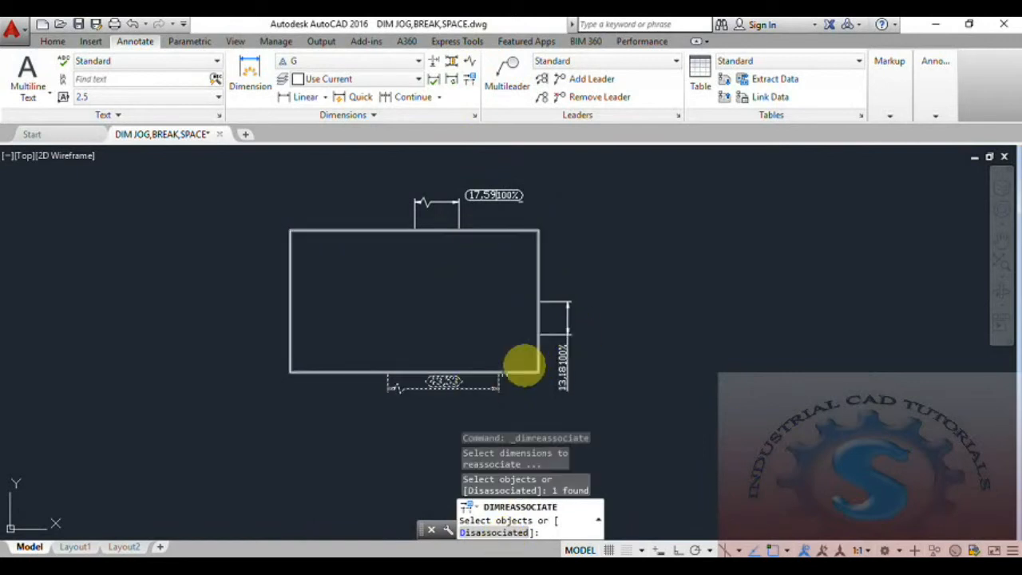
click(561, 334)
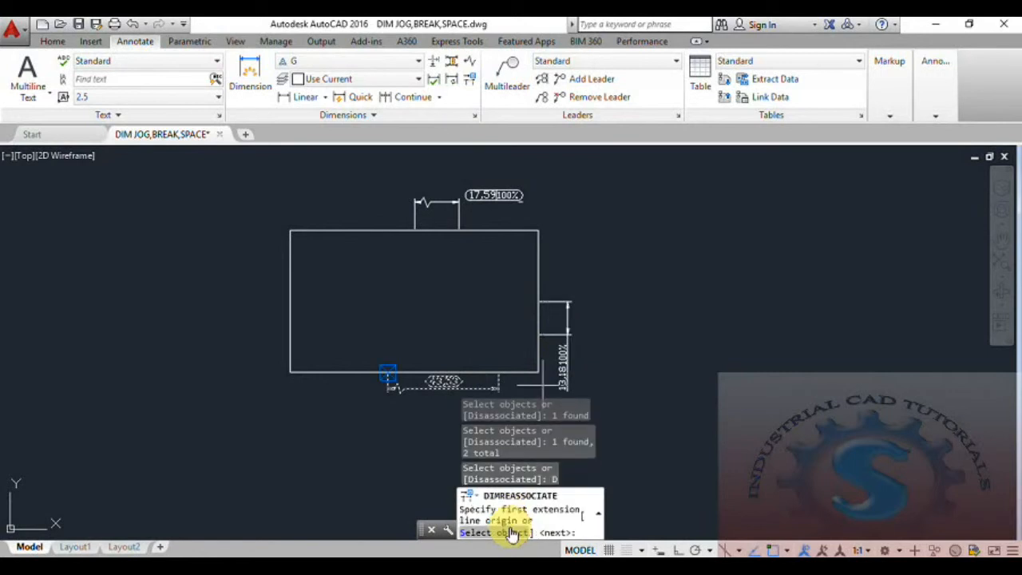
click(426, 368)
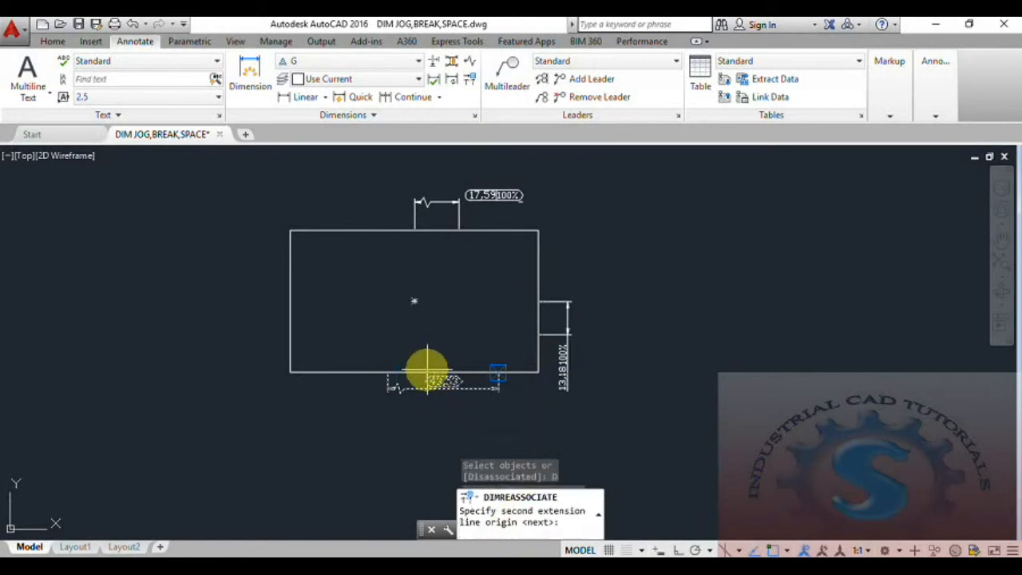
click(541, 317)
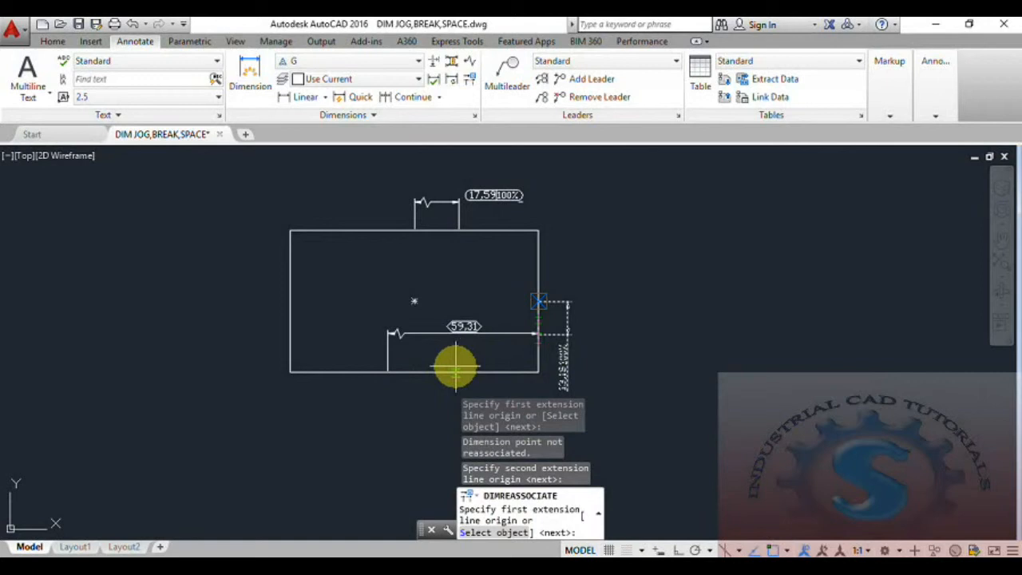
click(292, 304)
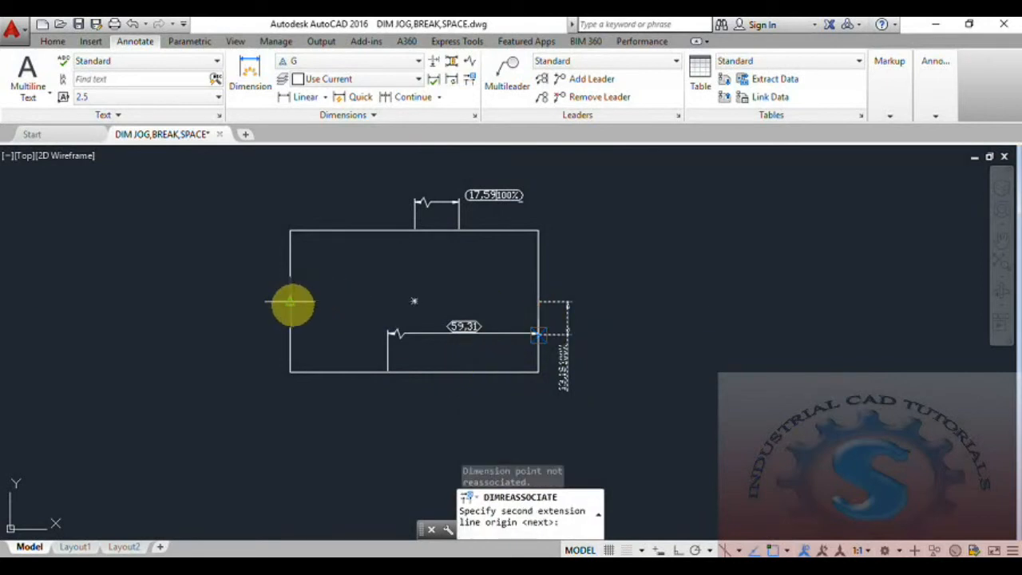
click(292, 347)
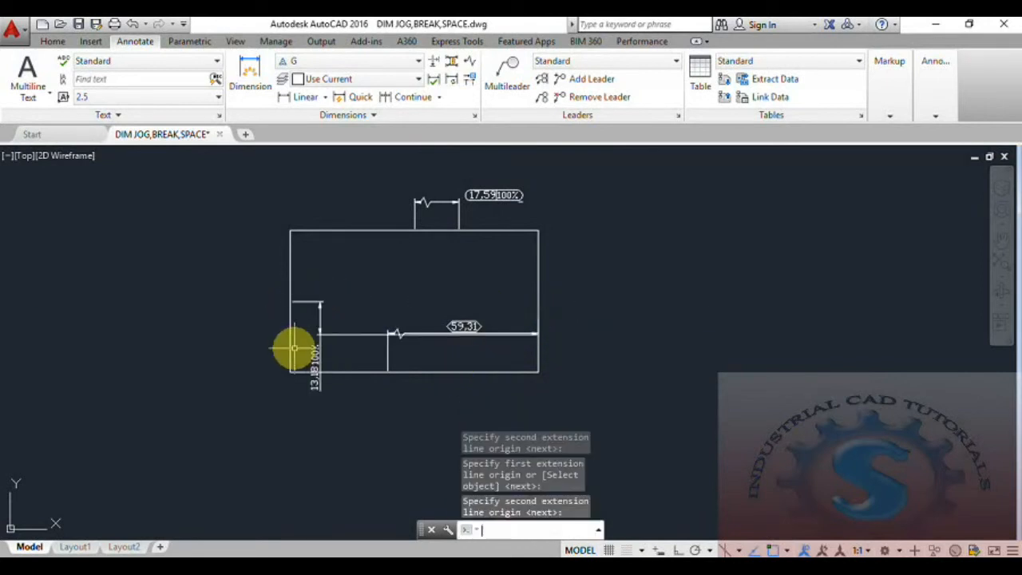
- Stretch the 59.31 dimension's line upward inside the rectangle to about its mid-height, clear of the vertical dimension's lower extension line
scroll(390, 353, up, 2)
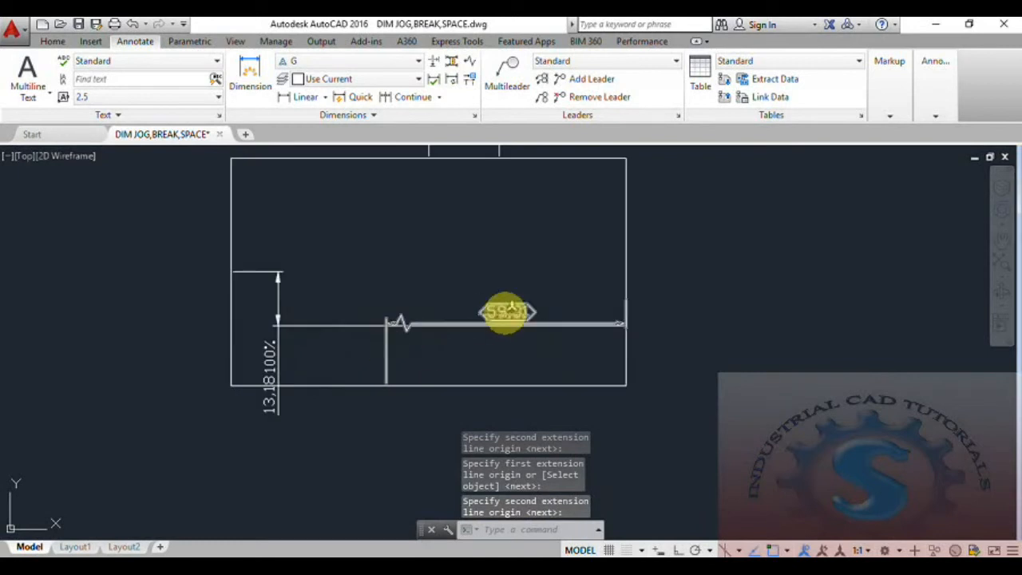
key(Escape)
click(509, 316)
click(507, 319)
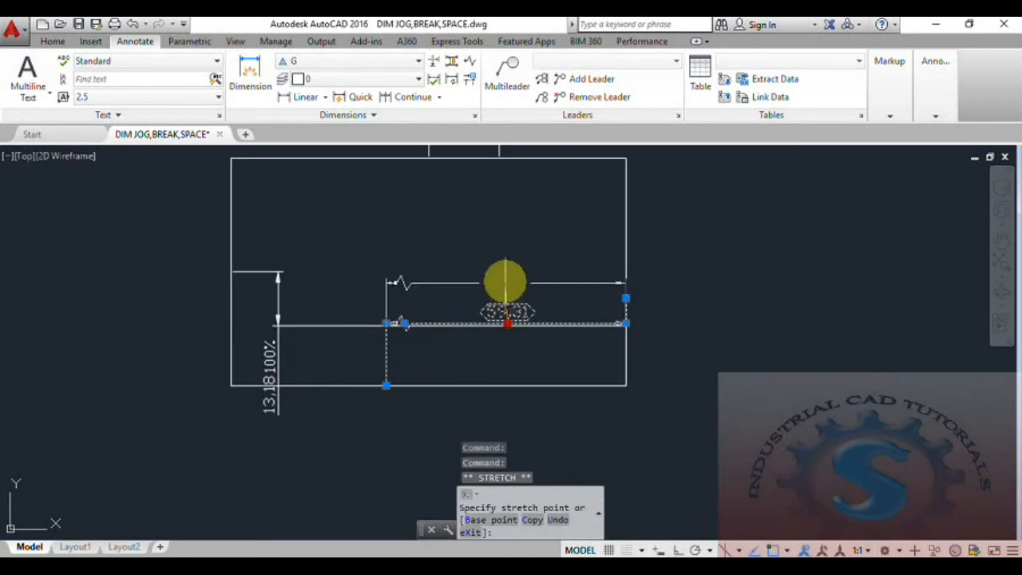
key(Escape)
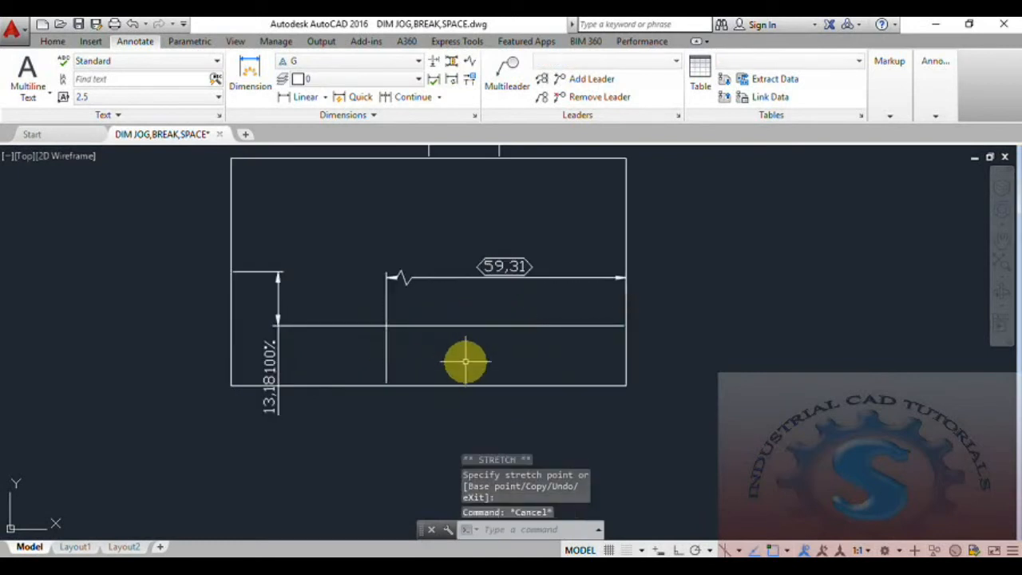
scroll(490, 376, down, 4)
scroll(491, 377, up, 2)
mouse_move(490, 377)
middle_down()
mouse_move(538, 438)
mouse_move(575, 433)
middle_up()
scroll(495, 389, up, 2)
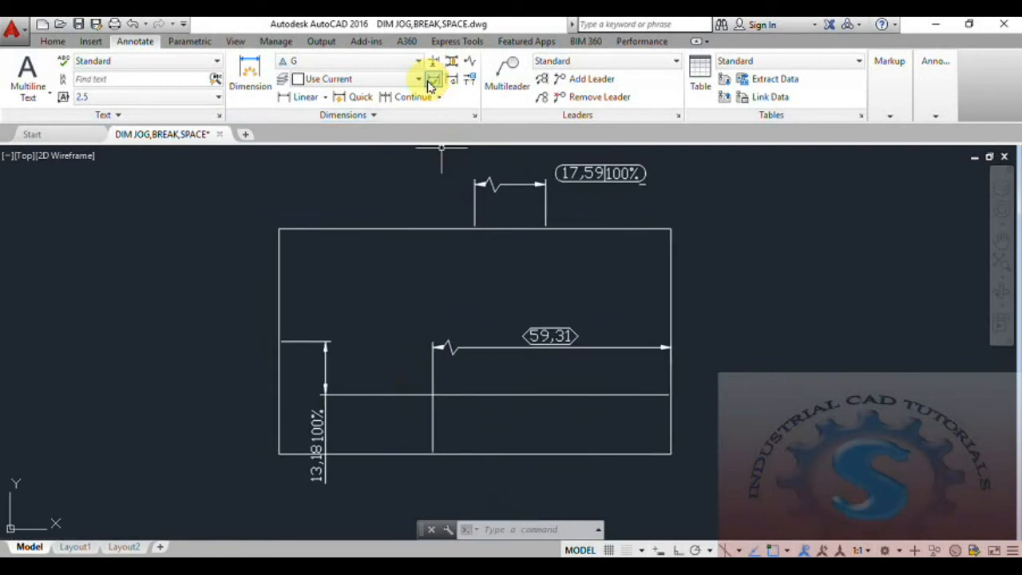